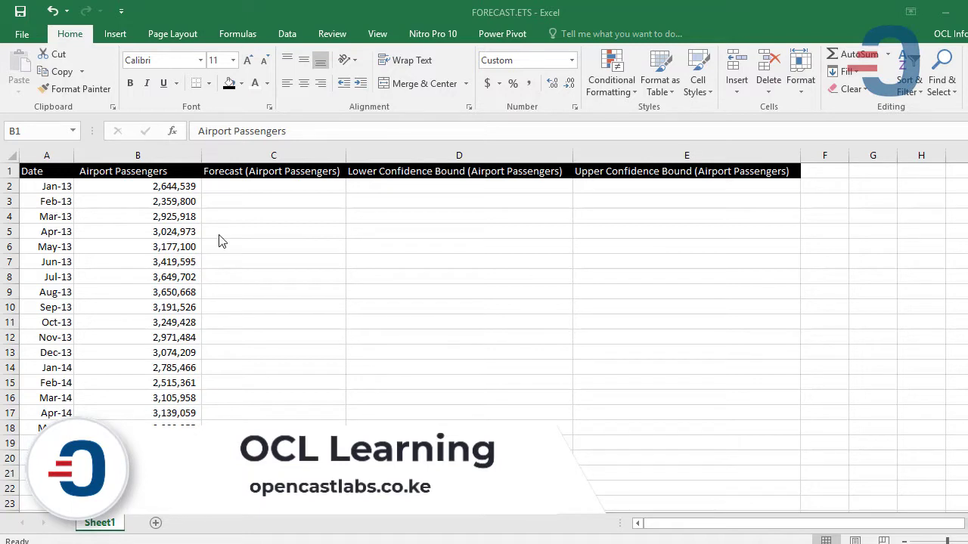
Step: Review the Date and Airport Passengers columns, whose data ends at row 58
left_click(256, 190)
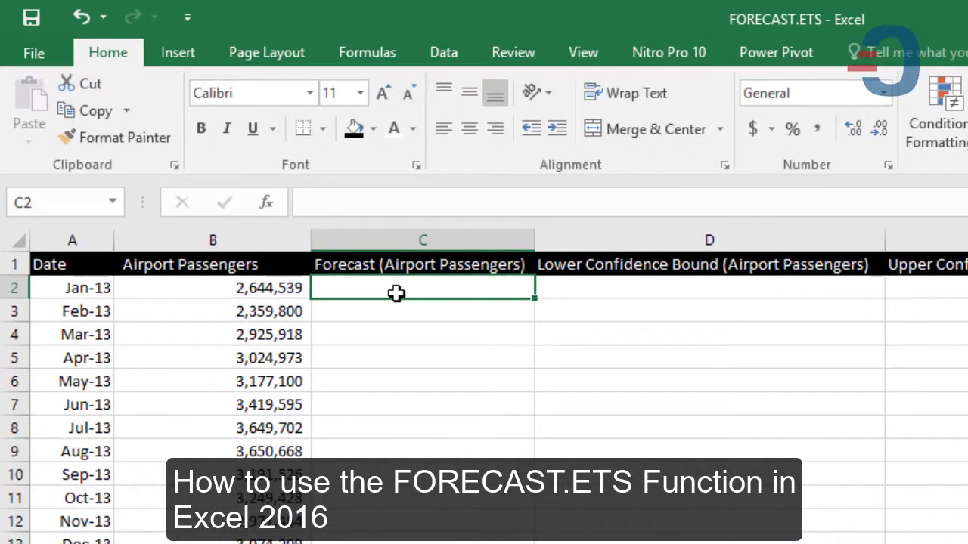
key("Left")
key("Left")
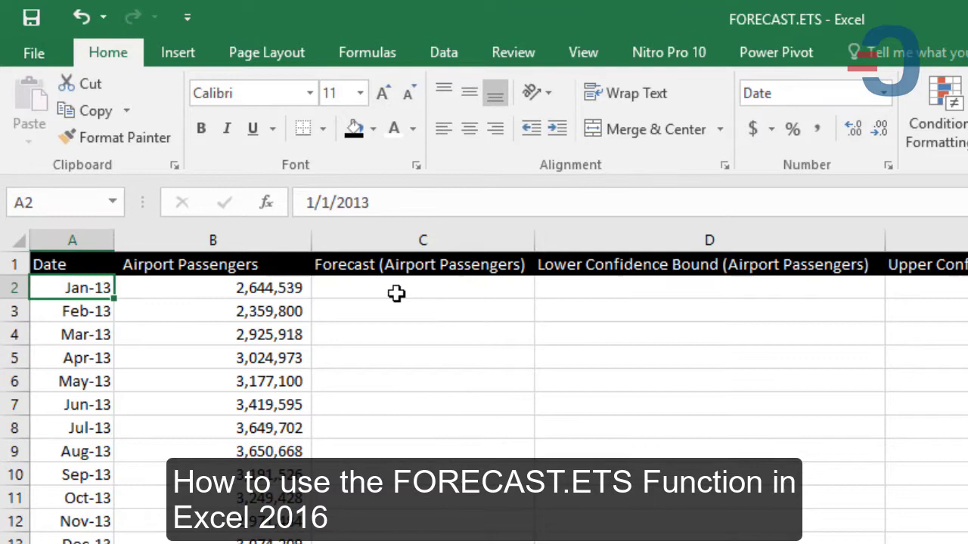
key("ctrl+Down")
key("ctrl+Up")
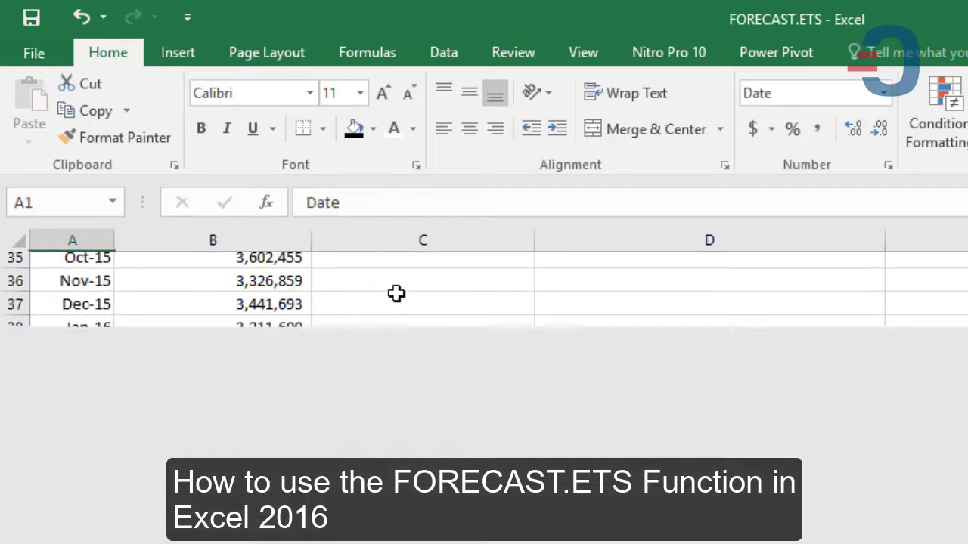
key("Right")
key("Down")
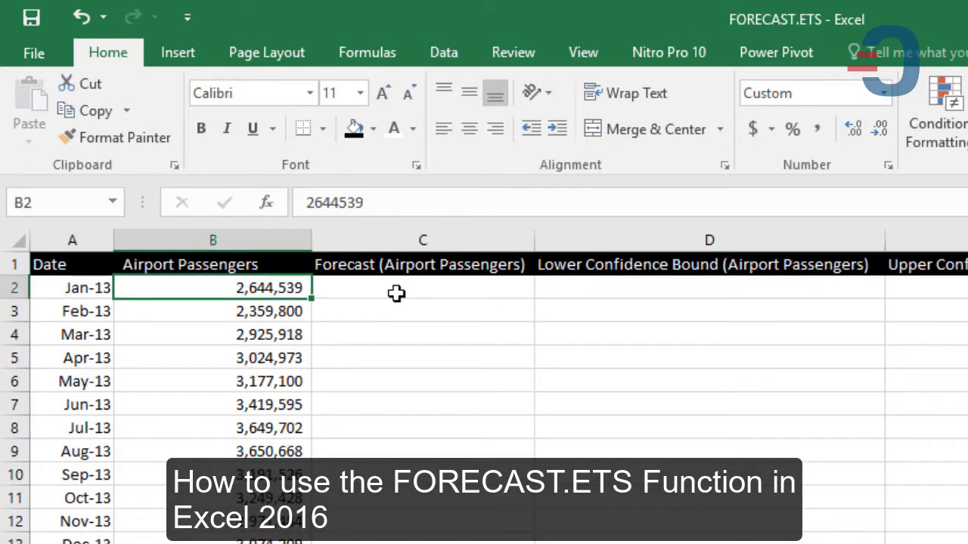
key("ctrl+Down")
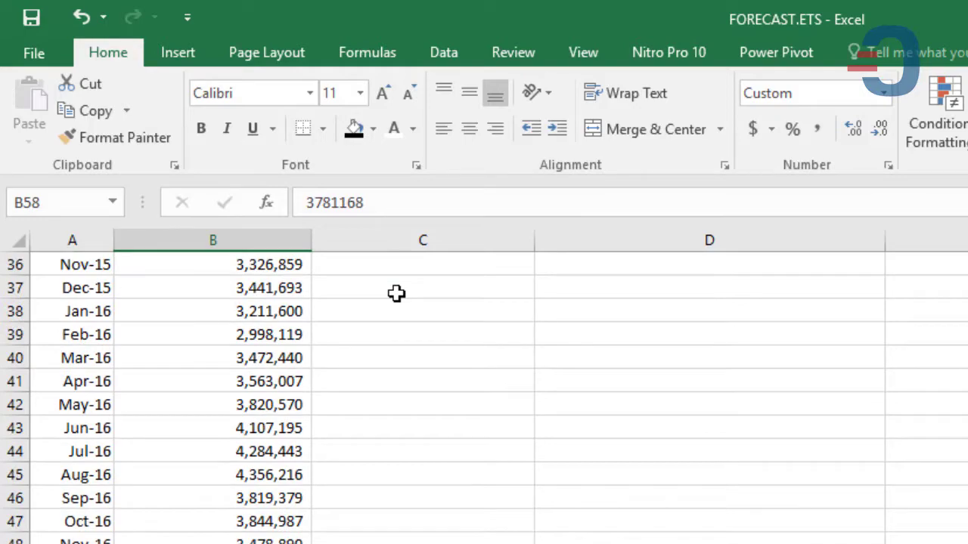
key("ctrl+Up")
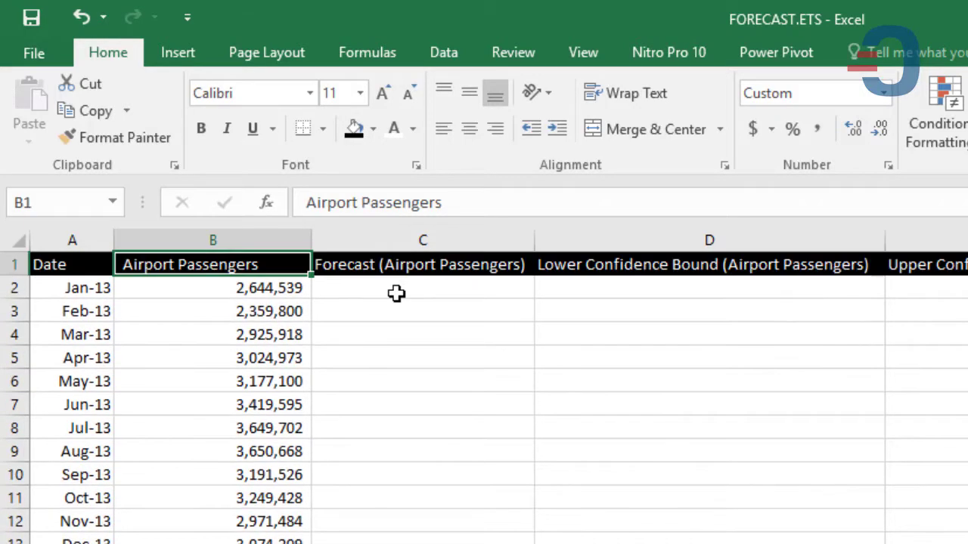
key("Right")
key("Left")
Step: Start a FORECAST formula in C2, then cancel it
left_click(397, 293)
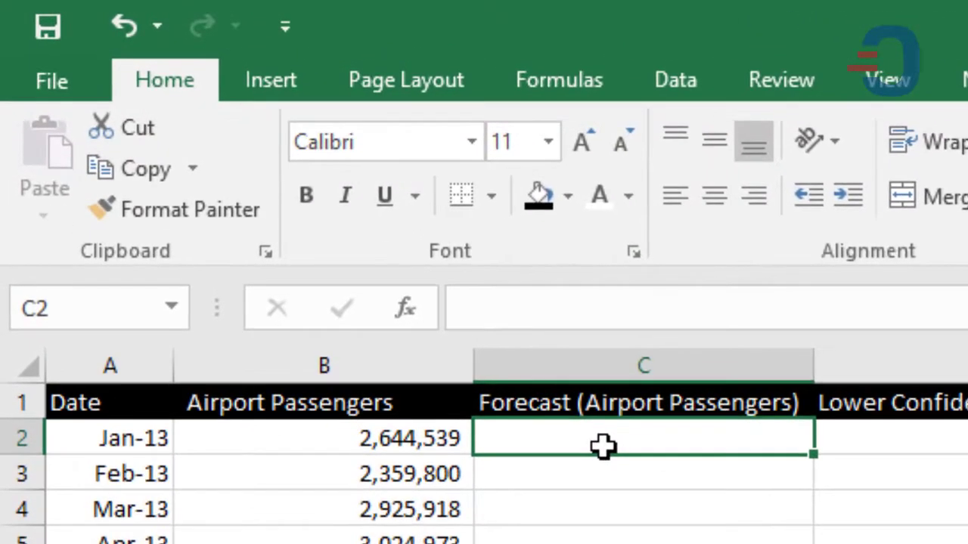
type("=forec")
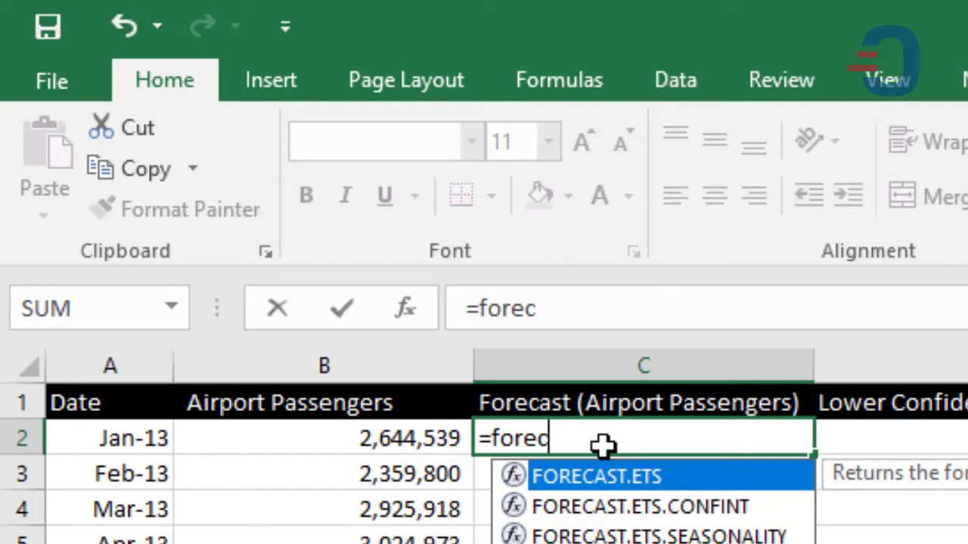
key("Escape")
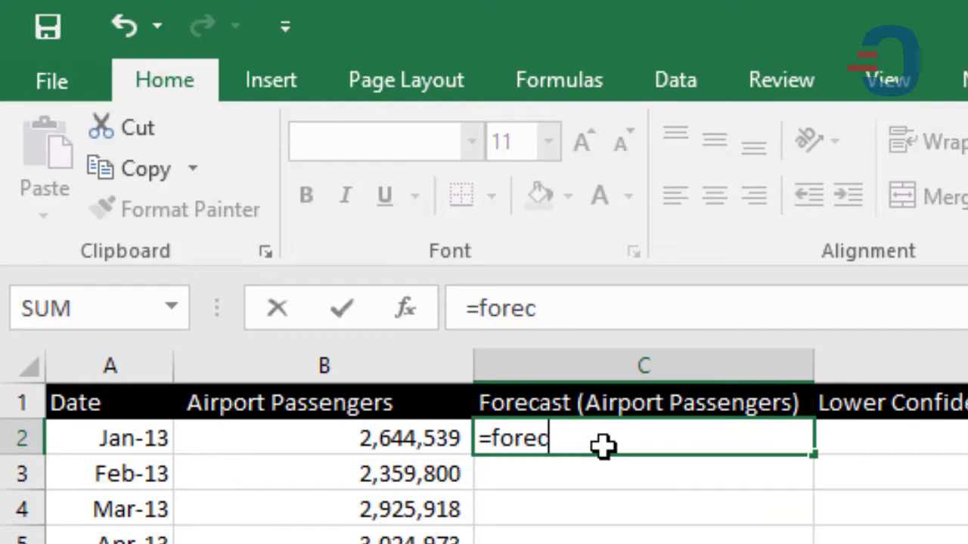
key("Escape")
Step: Locate C59, the first forecast cell below the last passenger count in B58
key("Left")
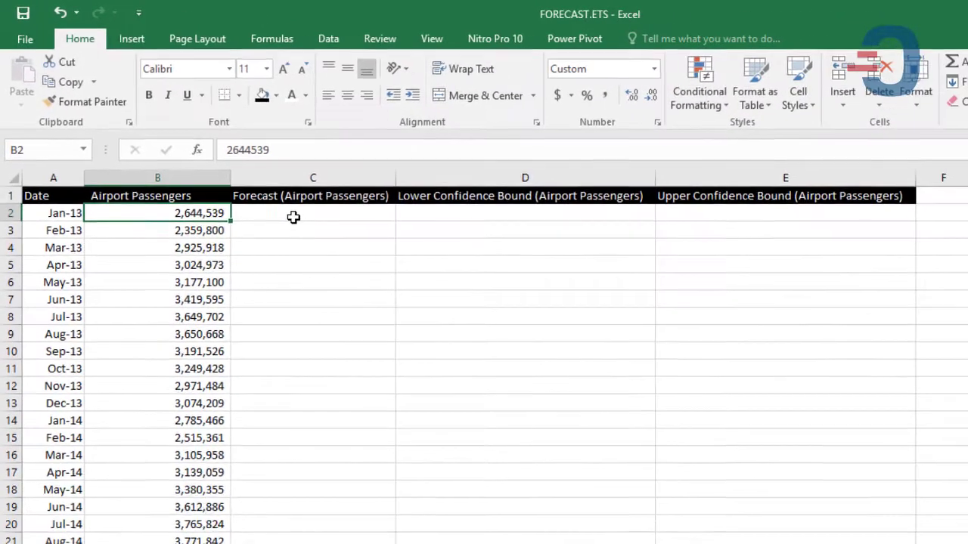
key("ctrl+Down")
key("Down")
key("Right")
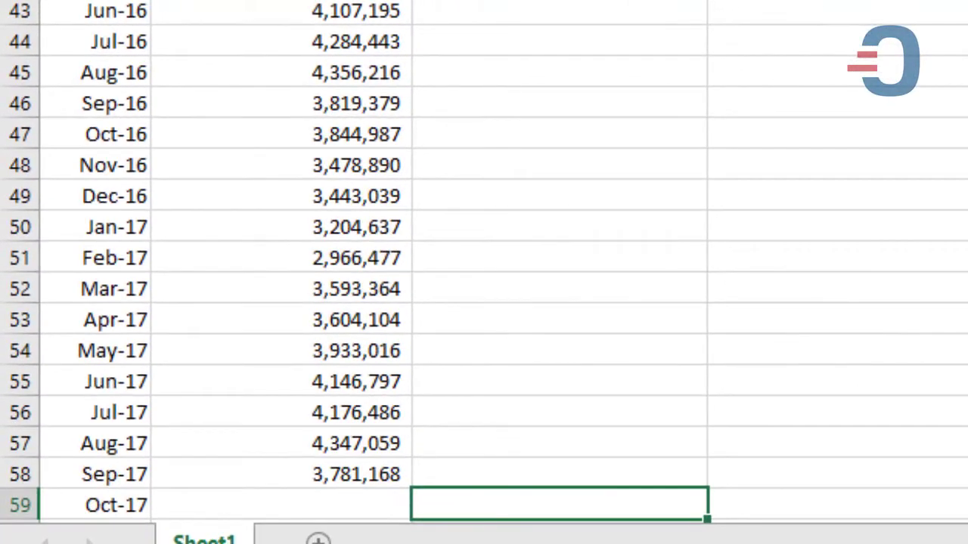
key("Down")
key("Down")
key("Up")
key("Up")
key("Up")
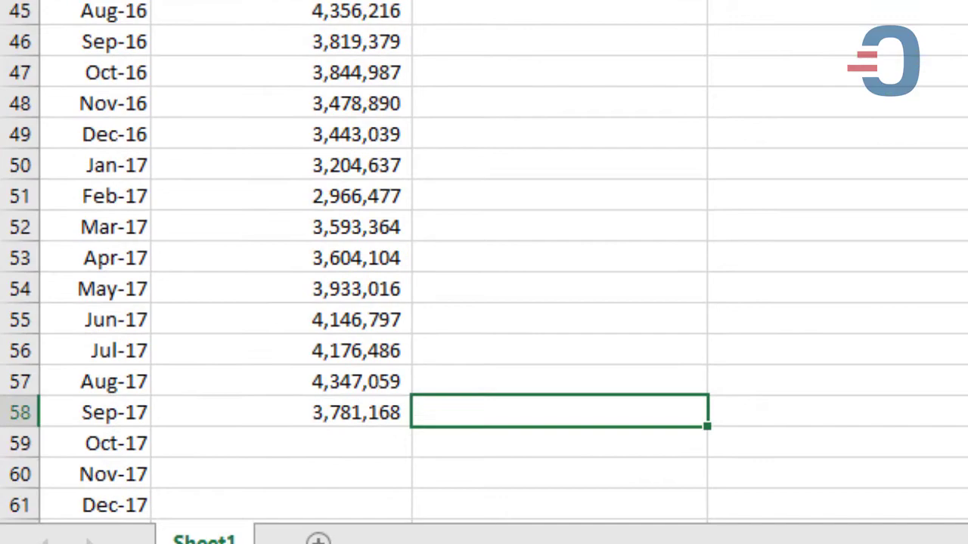
key("Left")
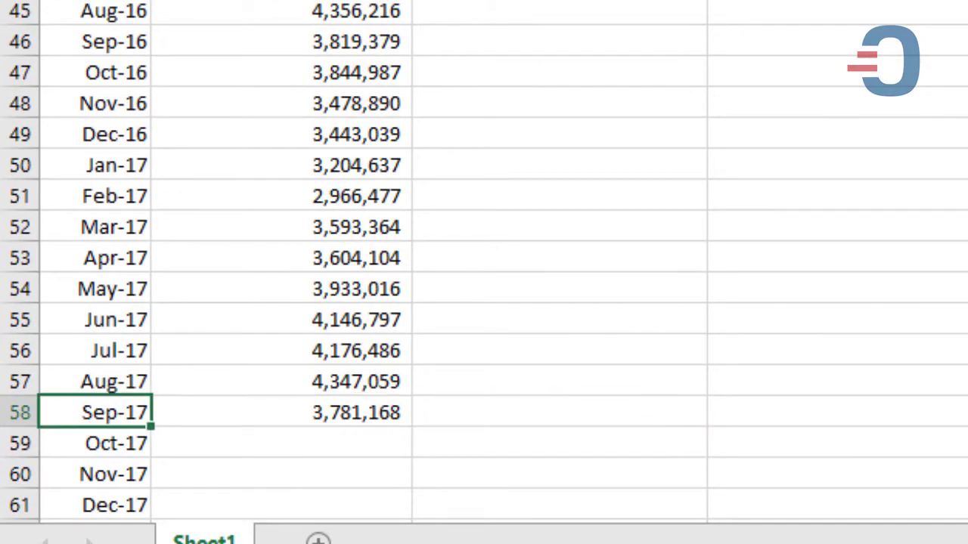
key("ctrl+Up")
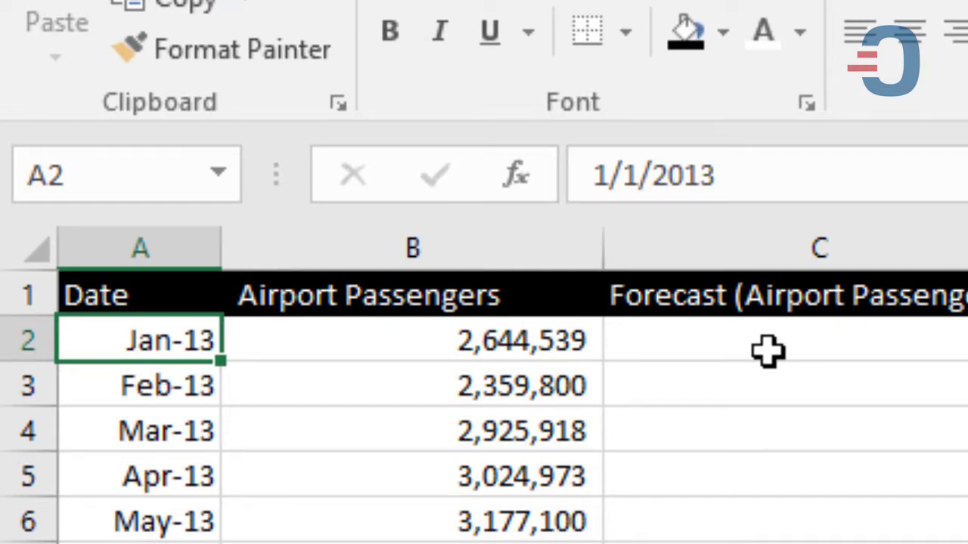
key("Right")
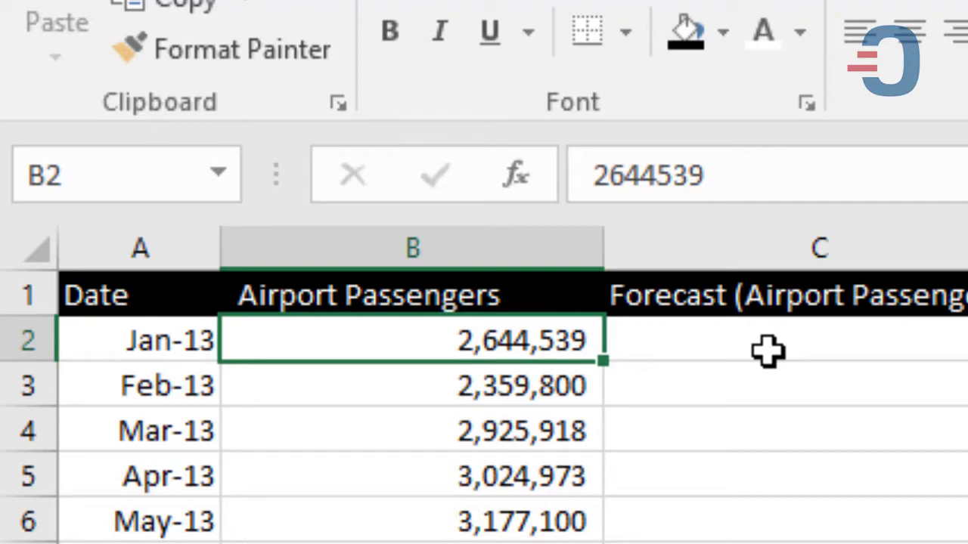
key("ctrl+Down")
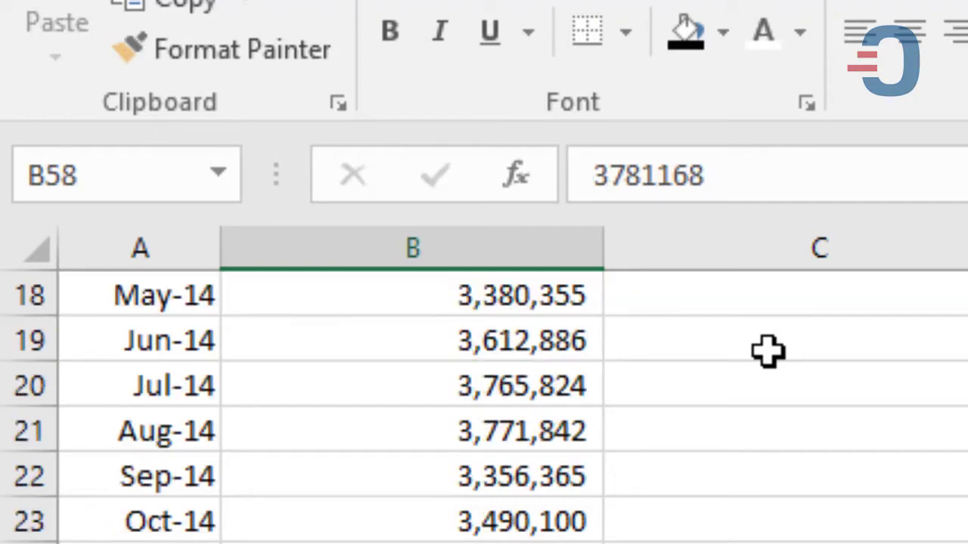
key("Down")
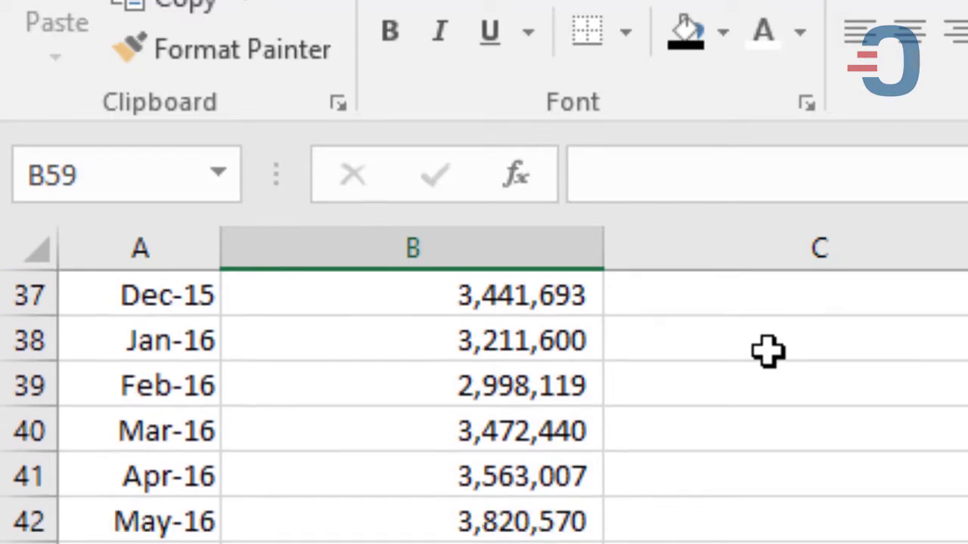
key("Up")
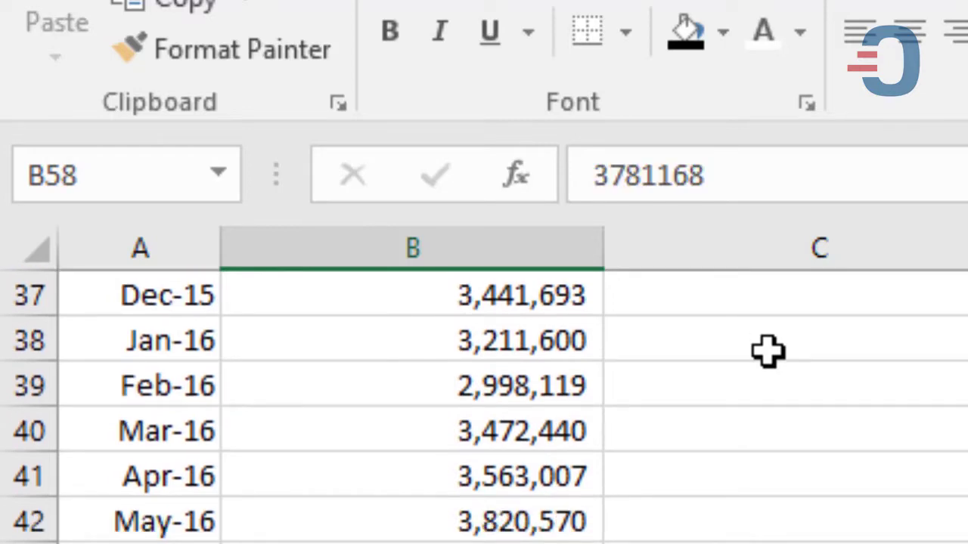
key("Left")
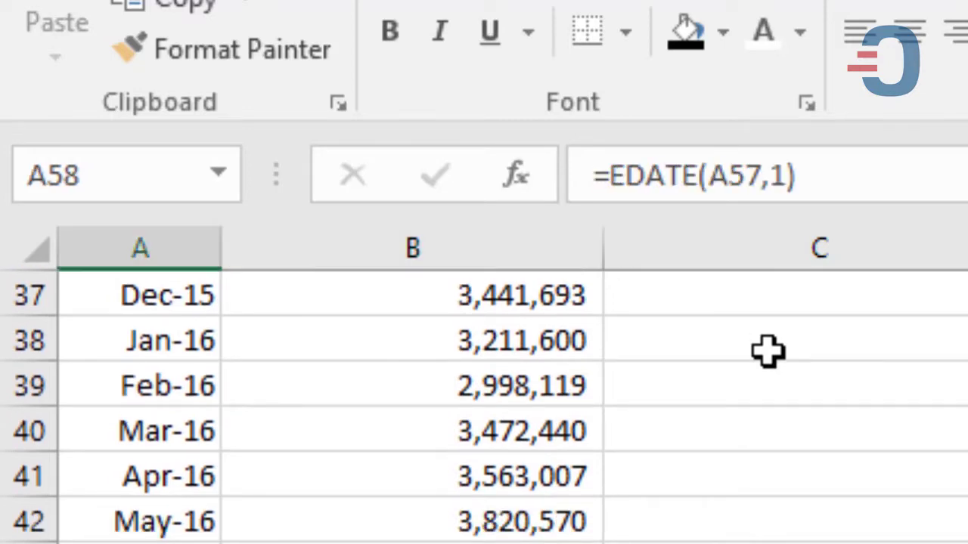
key("Right")
key("Down")
key("Right")
key("Down")
key("Down")
key("Down")
key("Down")
key("Down")
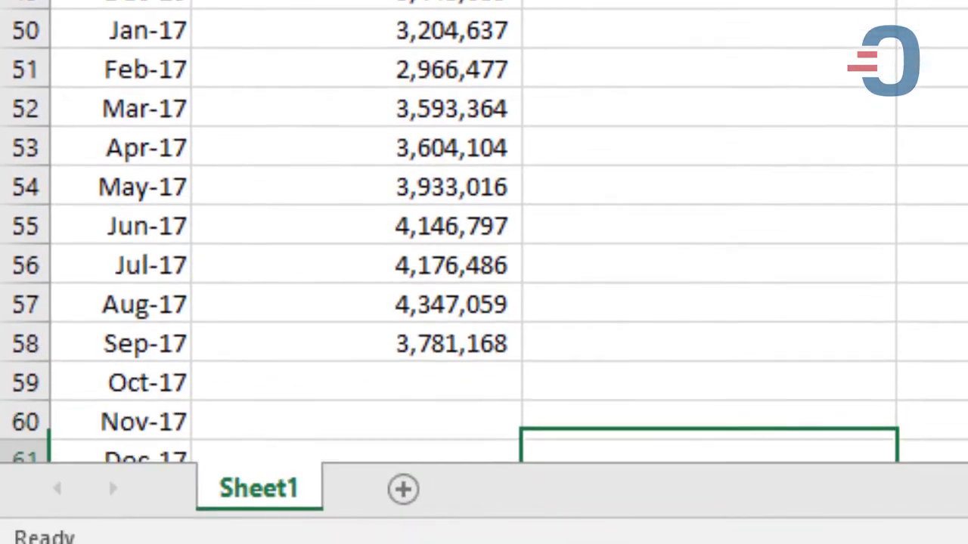
key("Up")
key("Up")
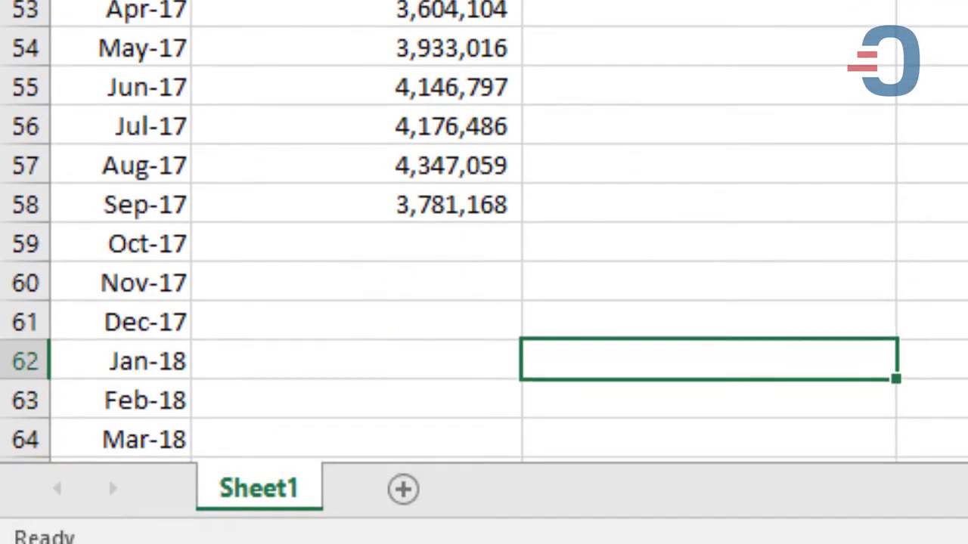
key("Up")
key("Up")
key("Up")
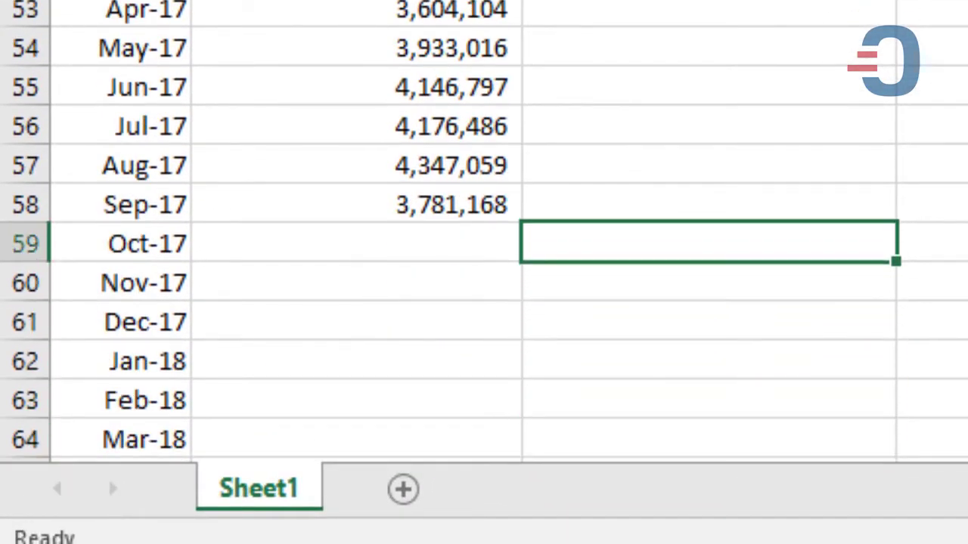
Step: Enter =FORECAST.ETS() in C59 and open its Function Arguments dialog beside the data
type("=fore")
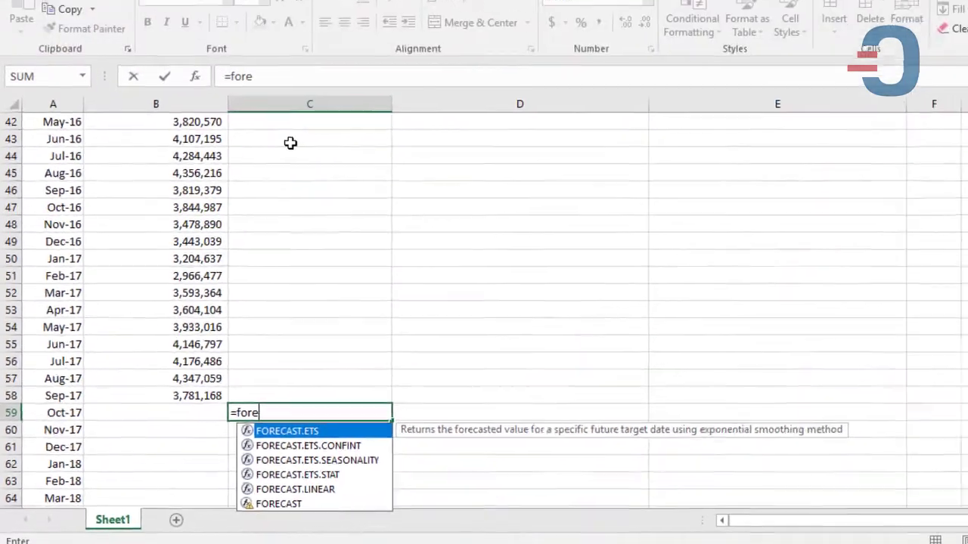
key("Tab")
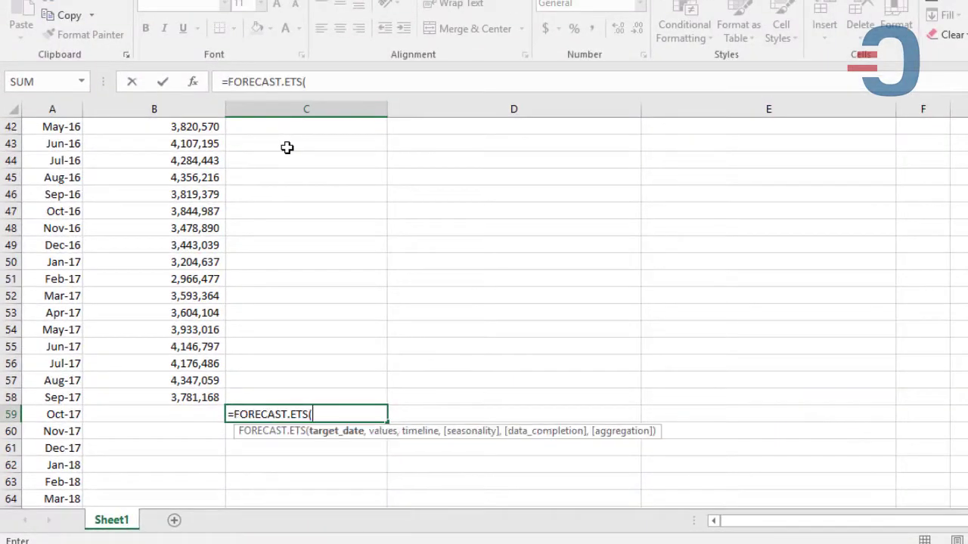
key("ctrl+a")
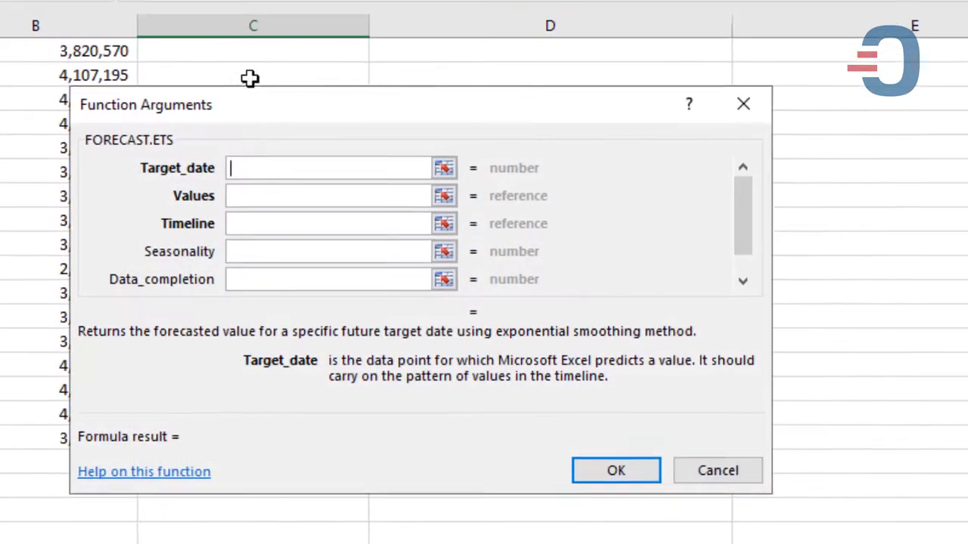
left_click_drag(317, 108, 640, 87)
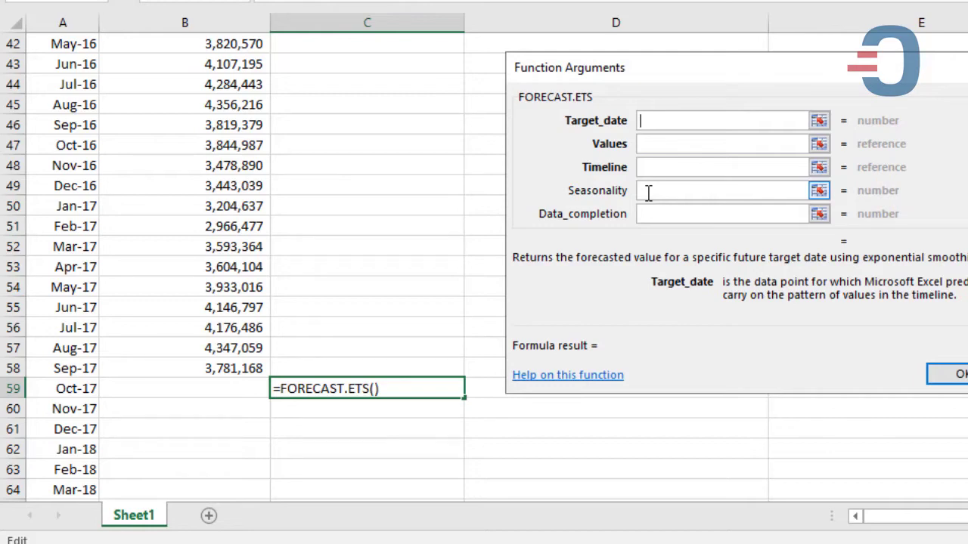
Step: Use cell A59 (Oct-17) as the FORECAST.ETS target date
left_click(652, 216)
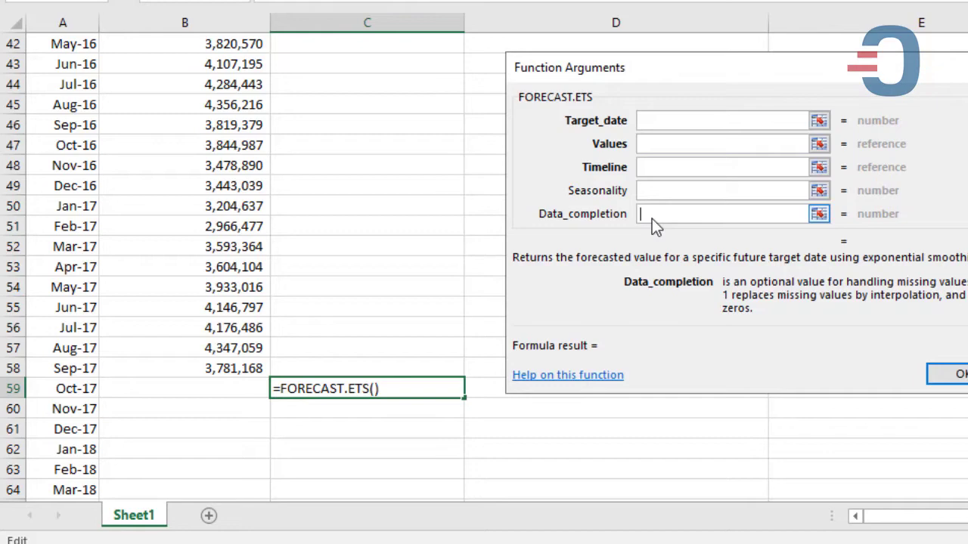
left_click(650, 120)
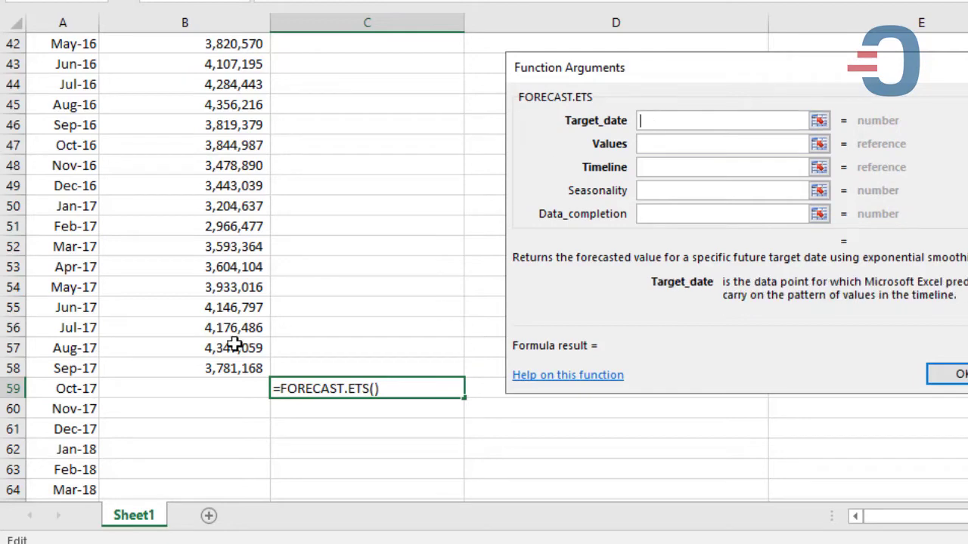
left_click(57, 388)
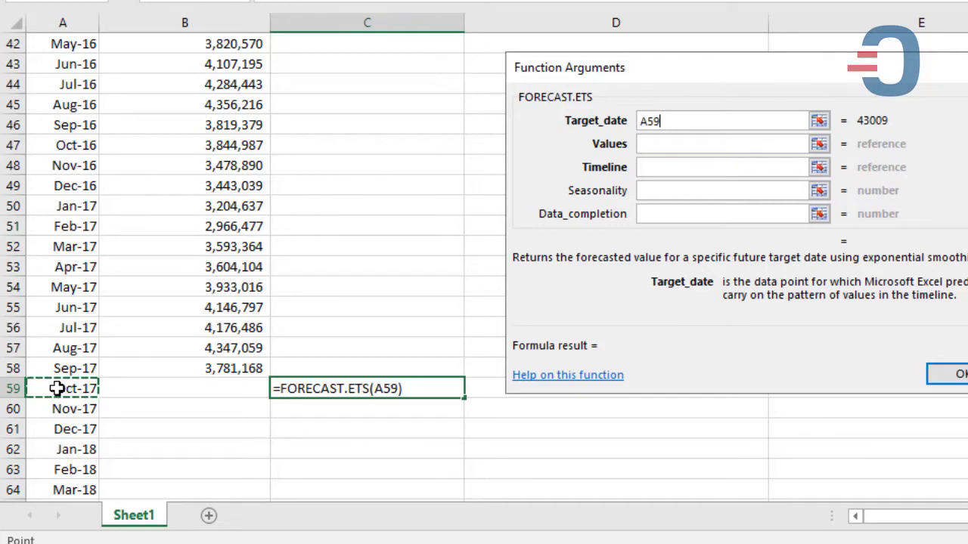
Step: Set the Values argument to the absolute range $B$2:$B$58
left_click(651, 143)
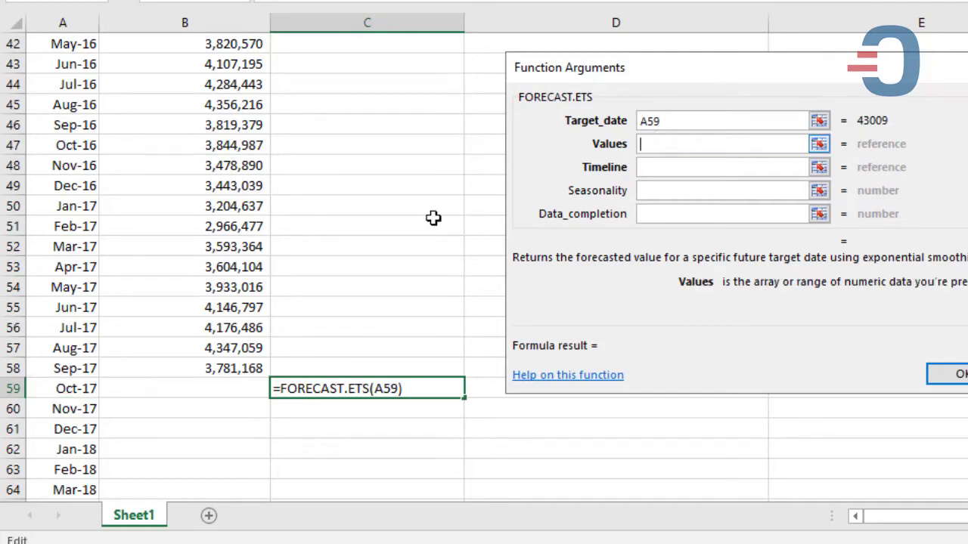
left_click(181, 362)
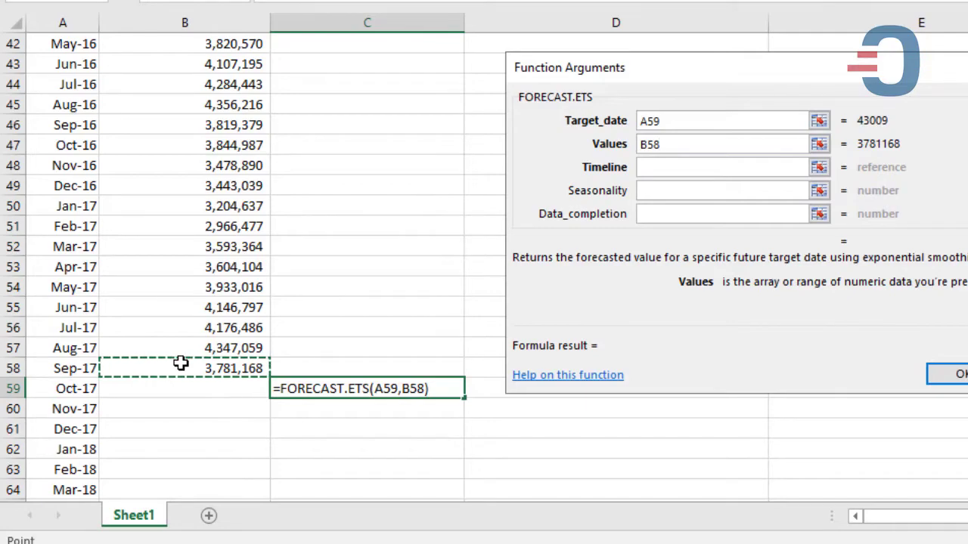
key("ctrl+shift+Up")
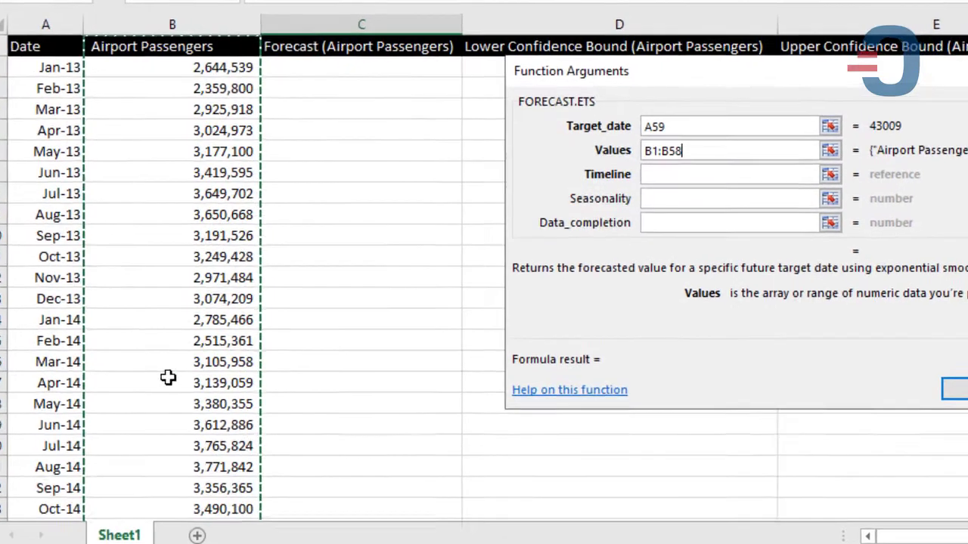
key("shift+Down")
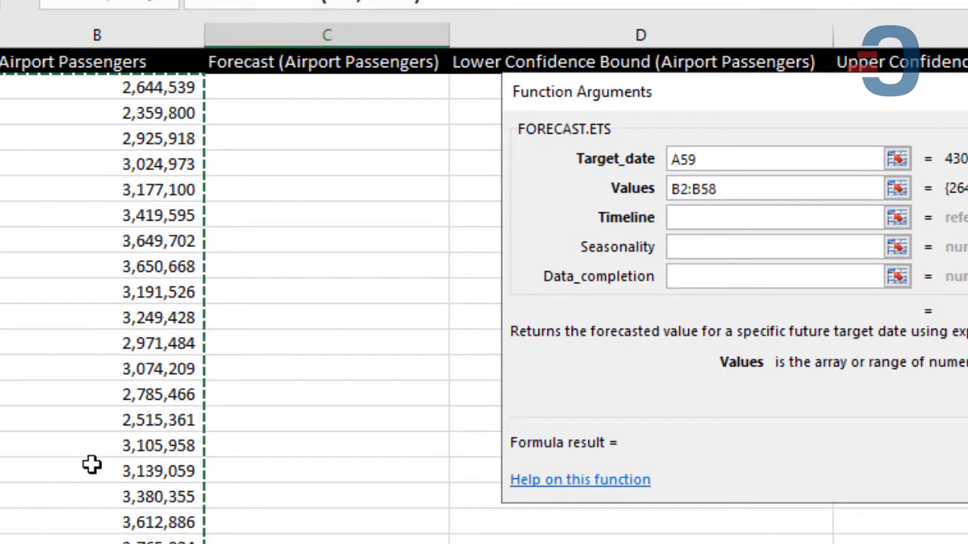
key("F4")
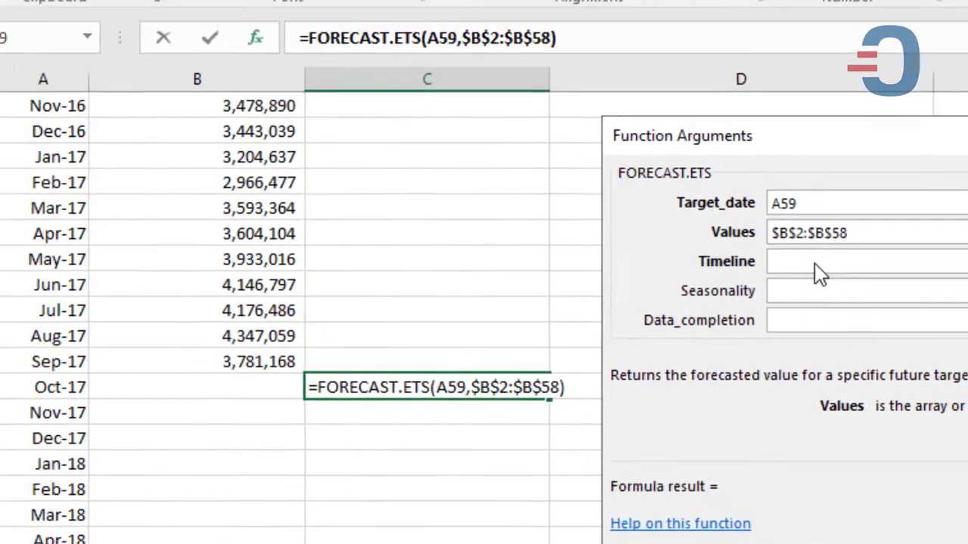
Step: Set the Timeline argument to the absolute range $A$2:$A$58
left_click(726, 221)
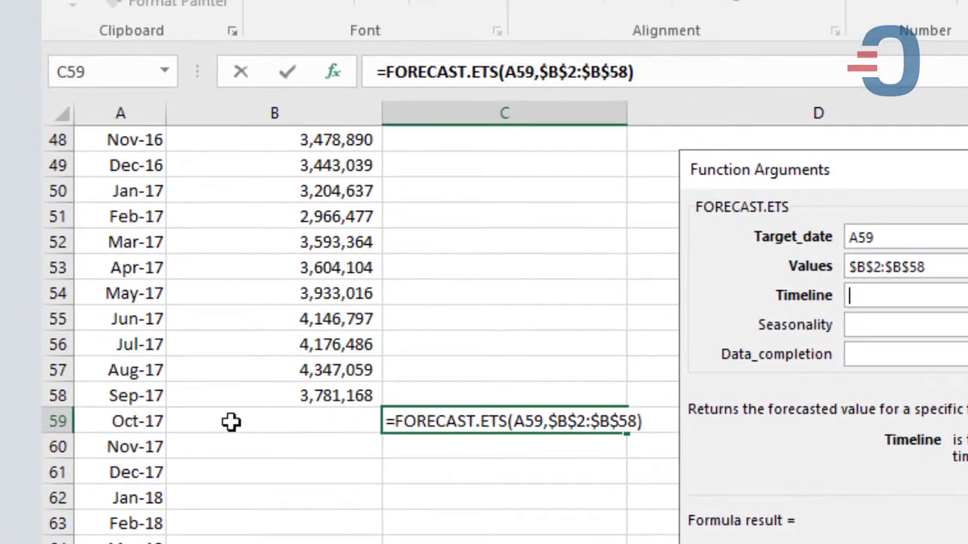
left_click(118, 396)
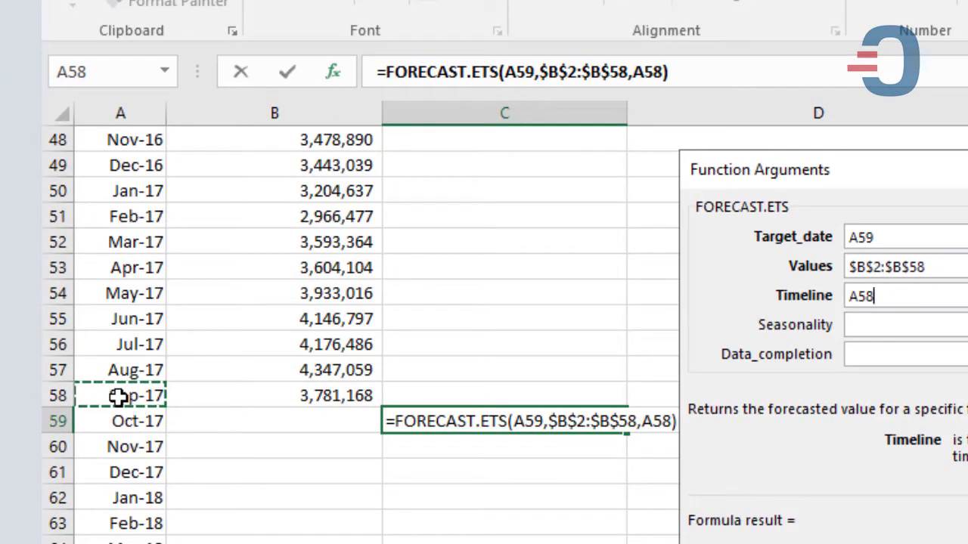
key("ctrl+shift+Up")
key("shift+Down")
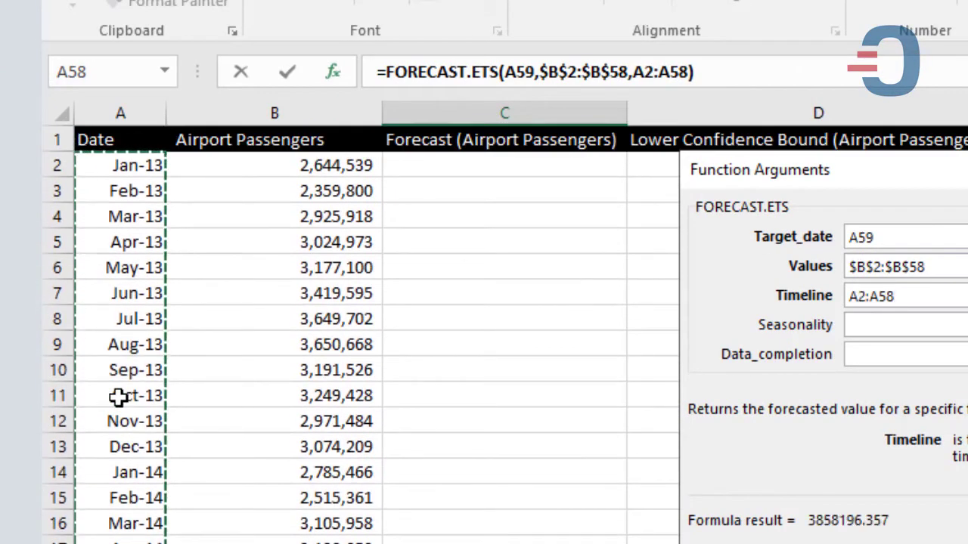
key("F4")
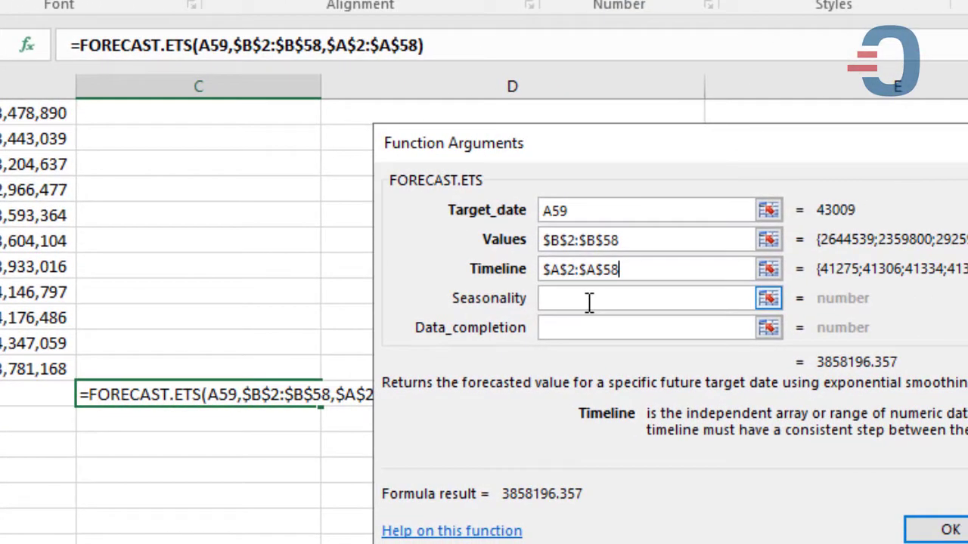
Step: Enter 1 for Seasonality and 1 for Data_completion
left_click(589, 301)
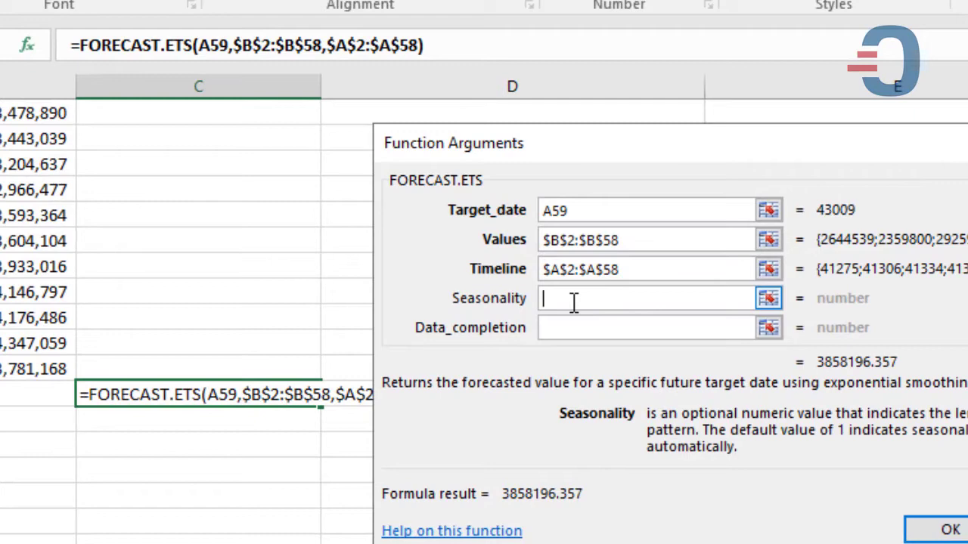
type("1")
key("Tab")
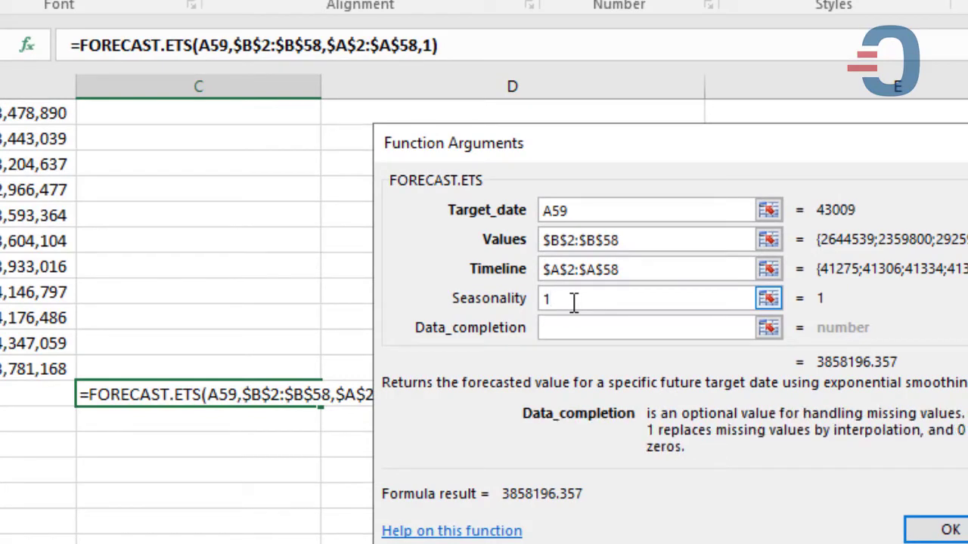
type("1")
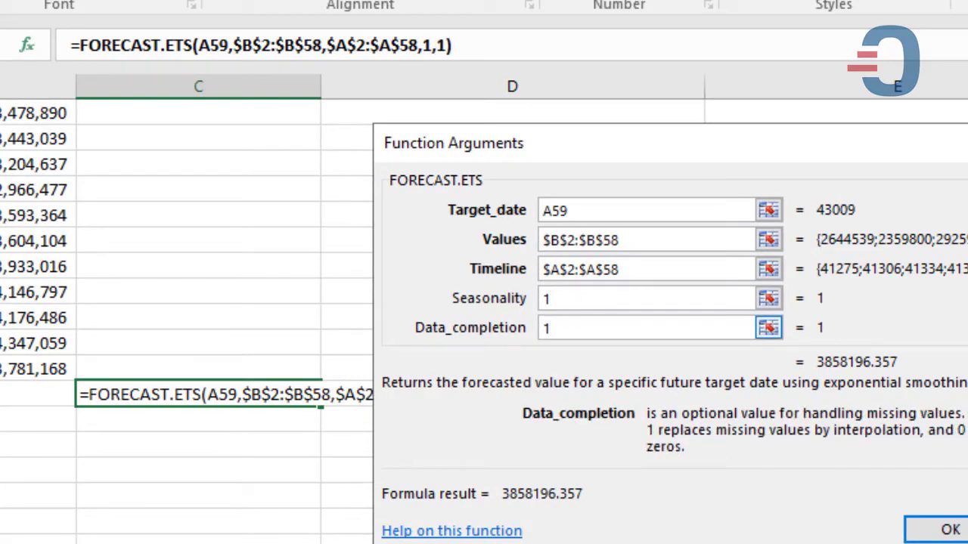
Step: Confirm the forecast, fill it down to C82 (Sep-19), and apply Comma Style
left_click(945, 532)
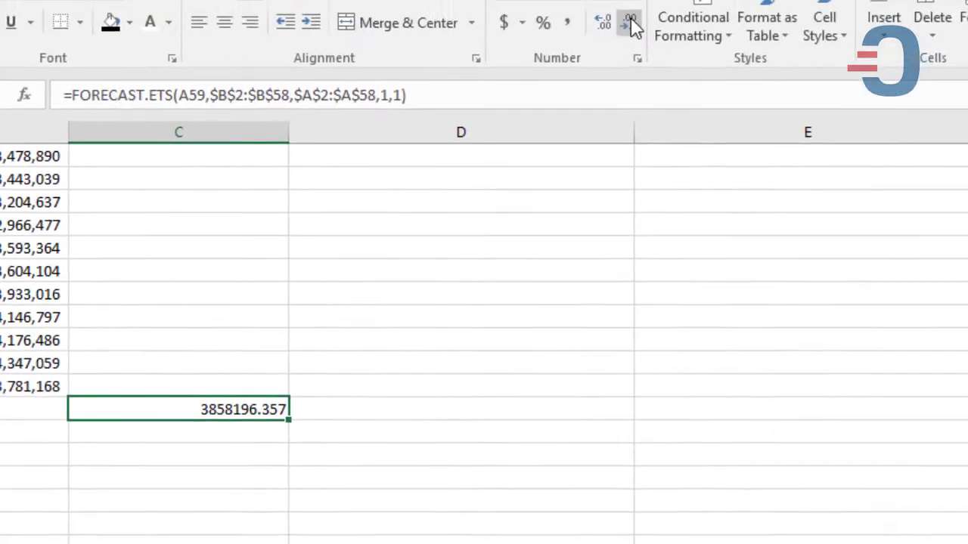
left_click(631, 25)
left_click(631, 24)
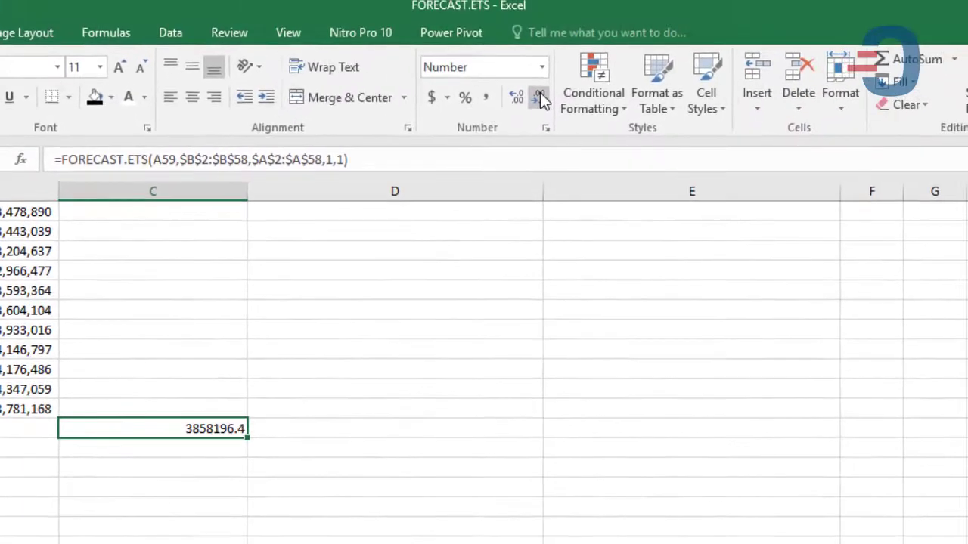
left_click(632, 24)
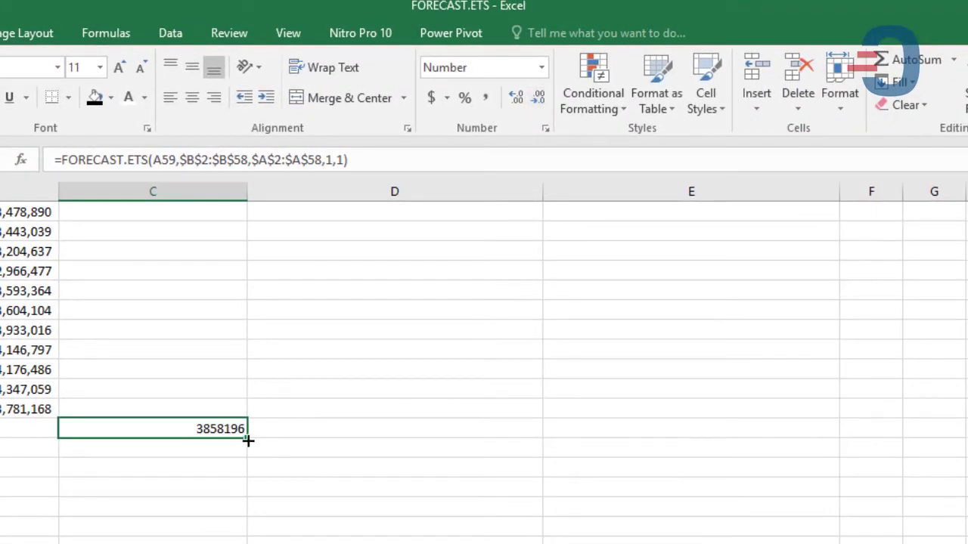
double_click(248, 440)
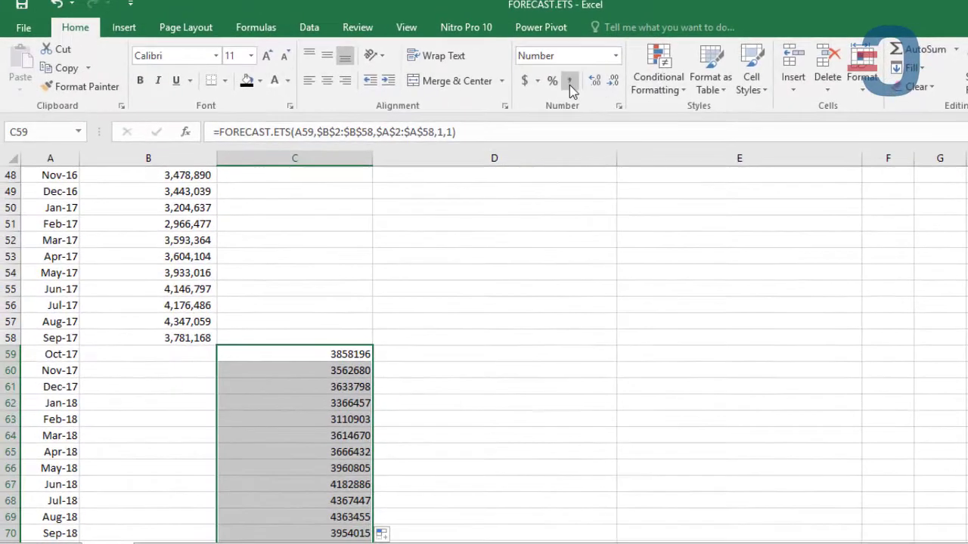
left_click(569, 82)
left_click(334, 380)
key("ctrl+Down")
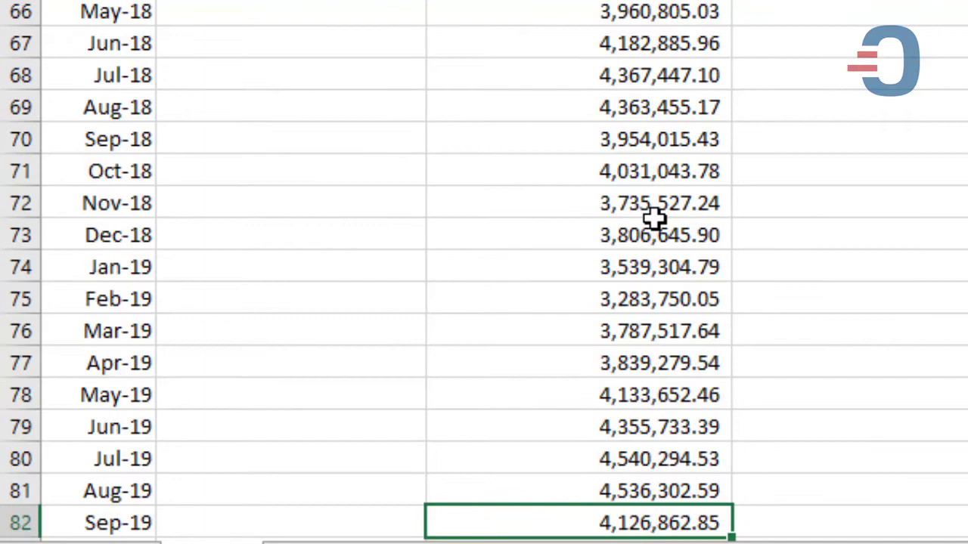
scroll(654, 218, "up", 1)
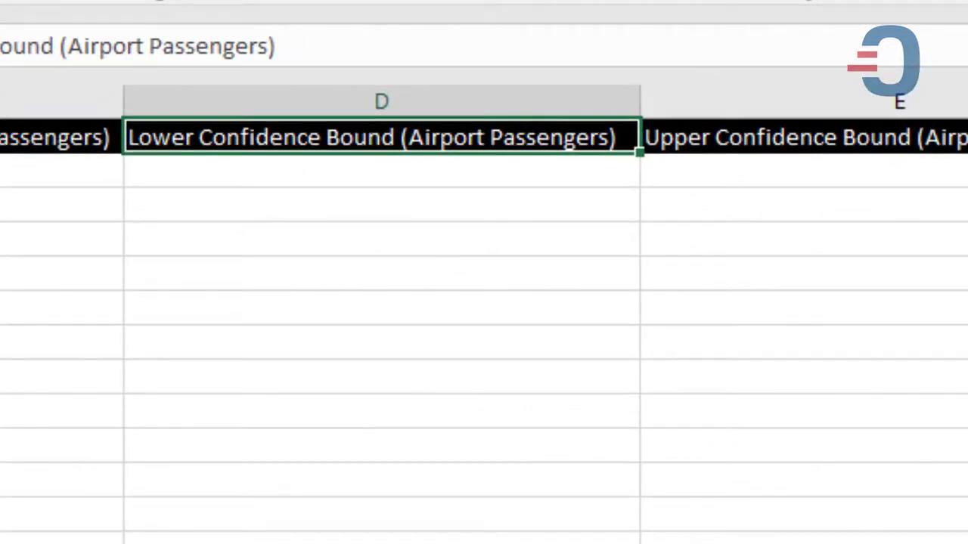
key("Right")
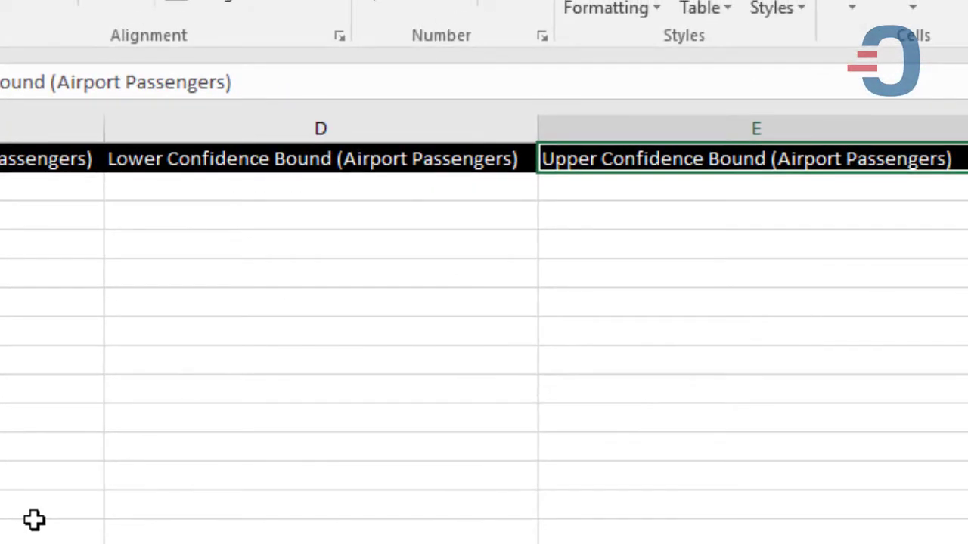
key("Left")
key("Left")
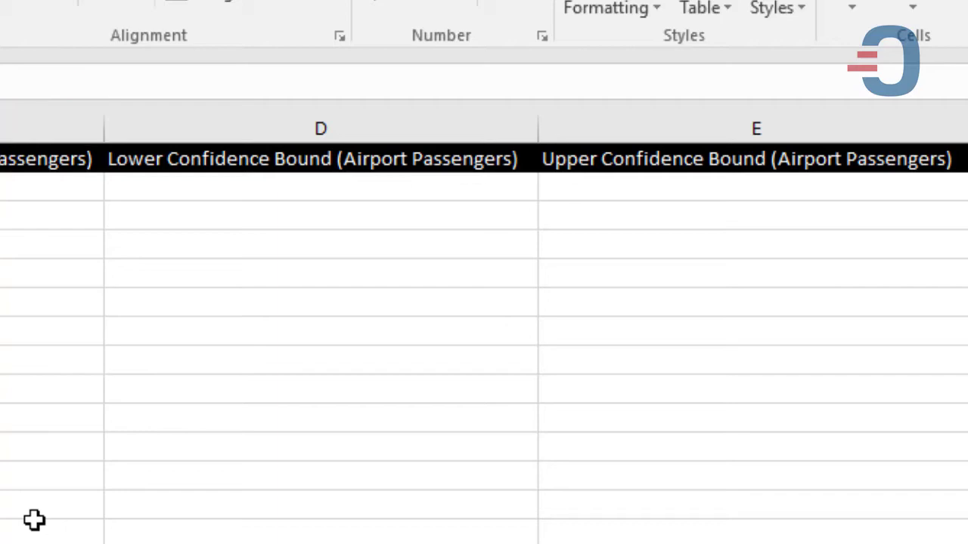
scroll(34, 520, "down", 1)
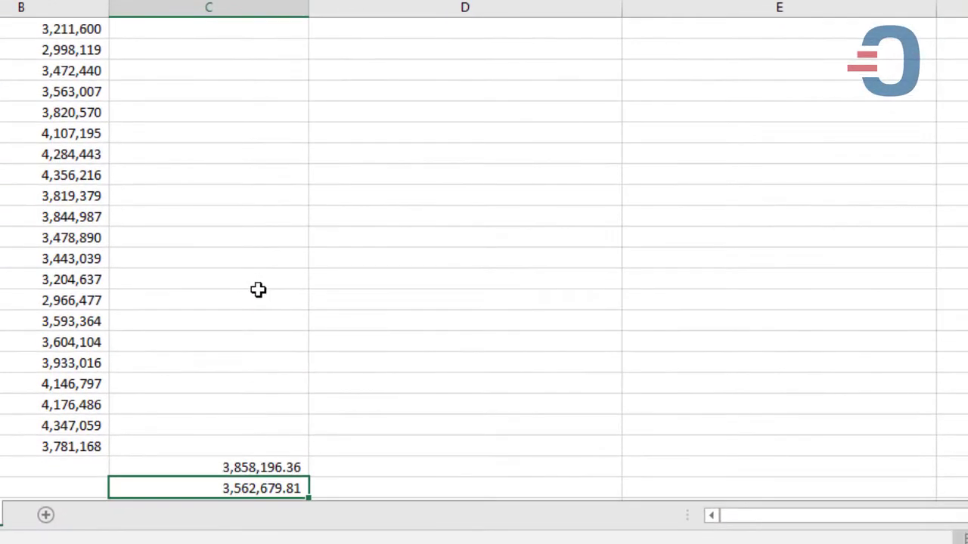
key("Up")
key("Right")
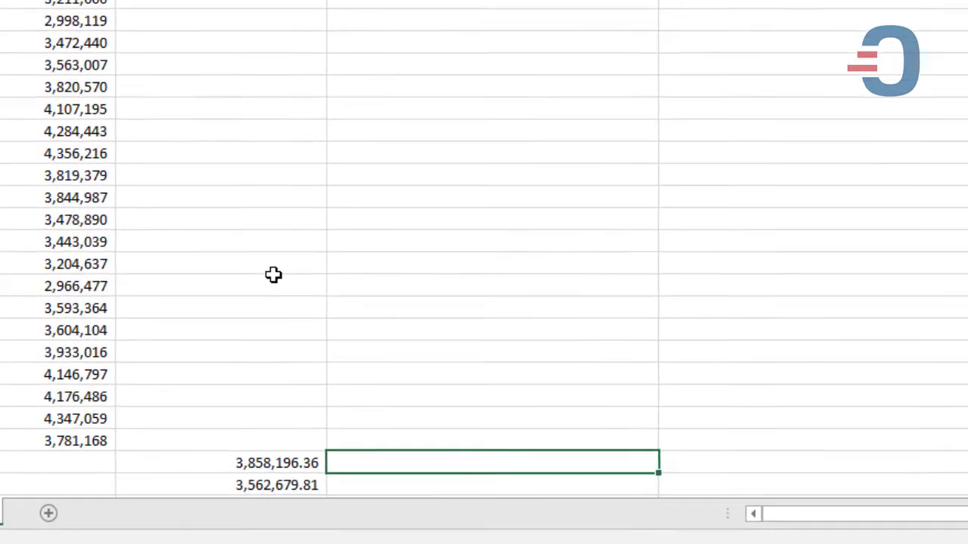
key("Left")
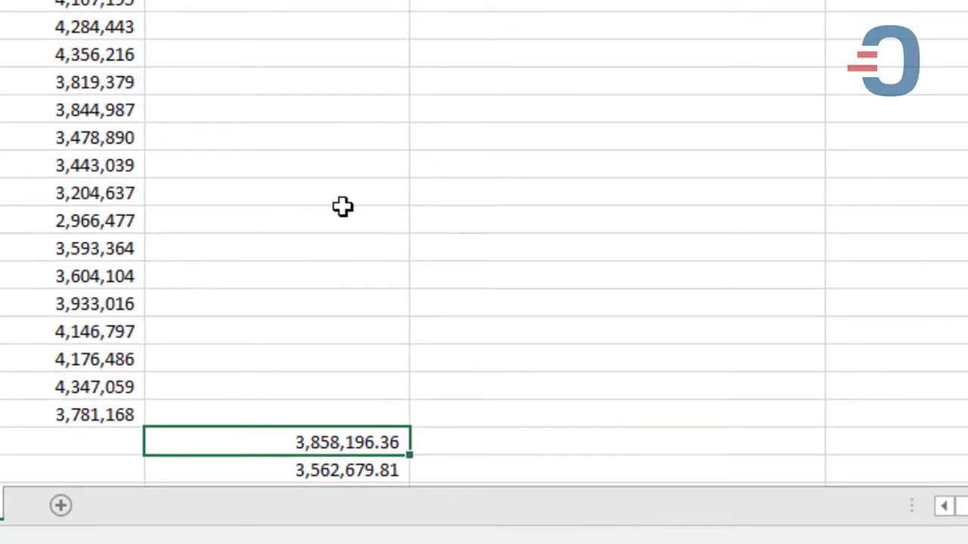
scroll(343, 206, "up", 6)
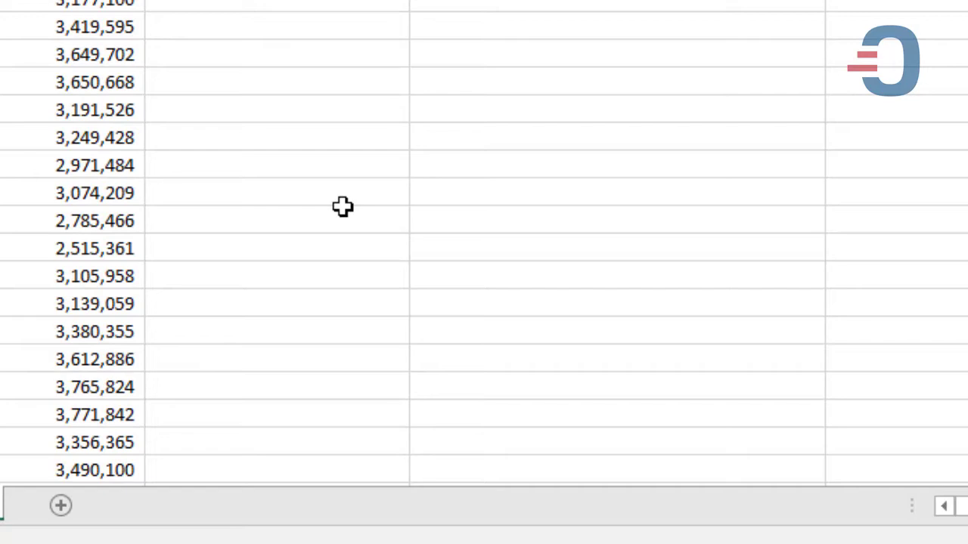
scroll(342, 207, "down", 6)
key("Down")
Step: Insert an empty FORECAST.ETS.CONFINT formula in D59 and open its arguments dialog
key("Up")
key("Right")
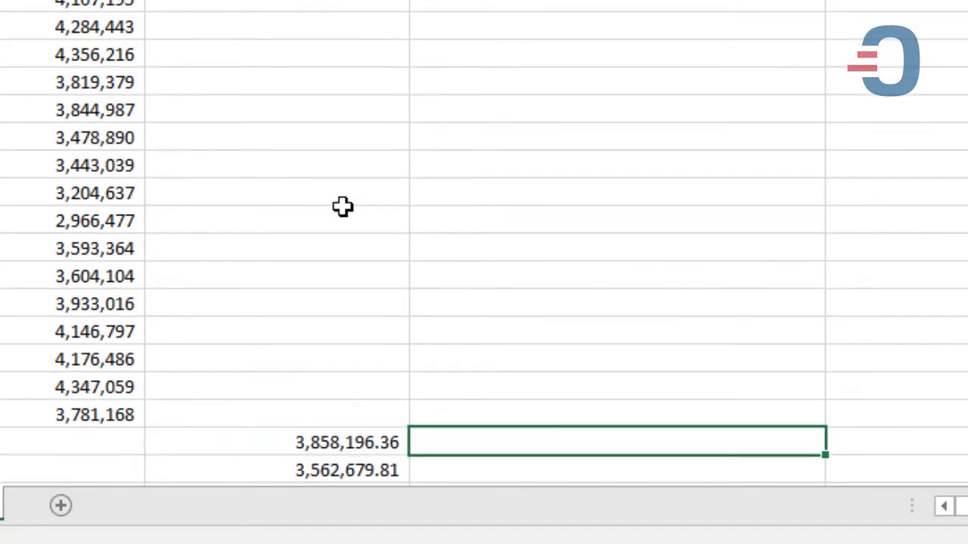
type("=fore")
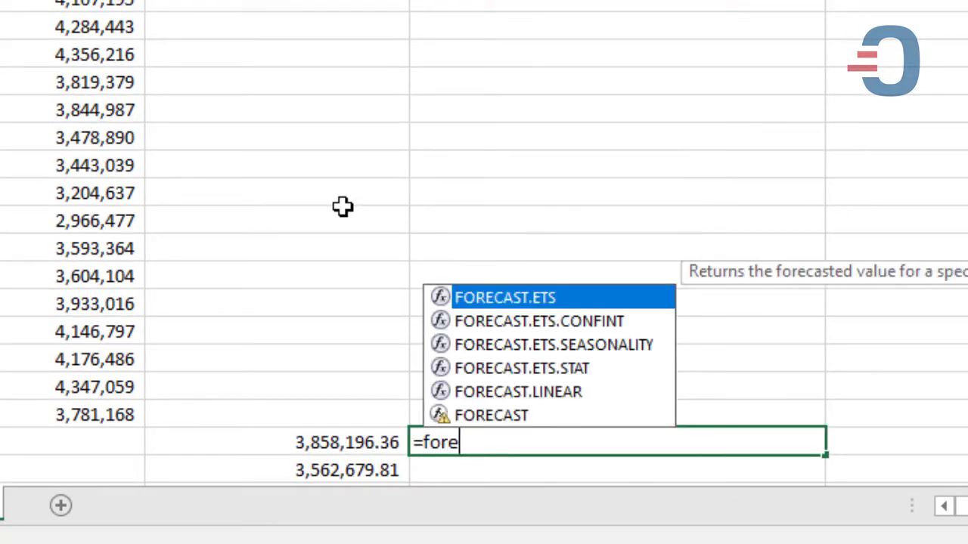
key("Down")
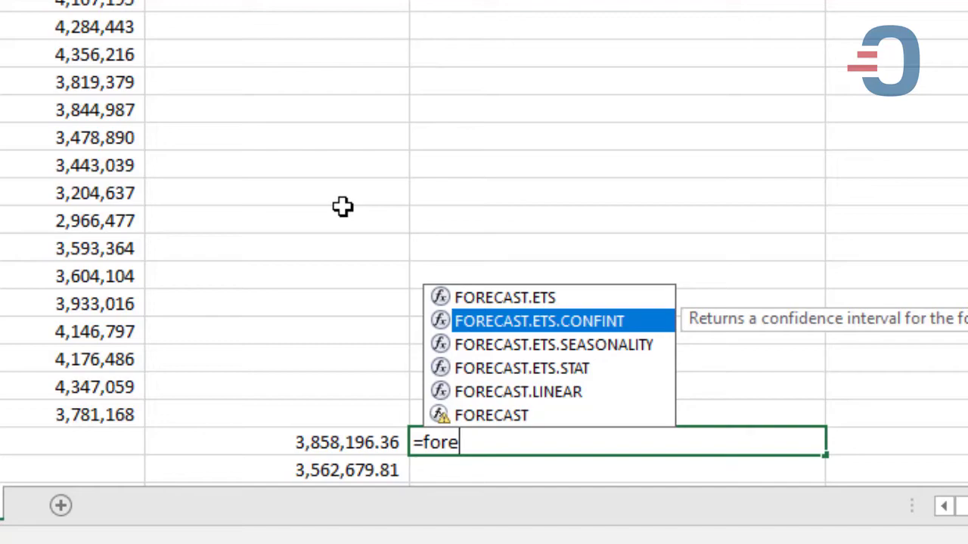
key("Tab")
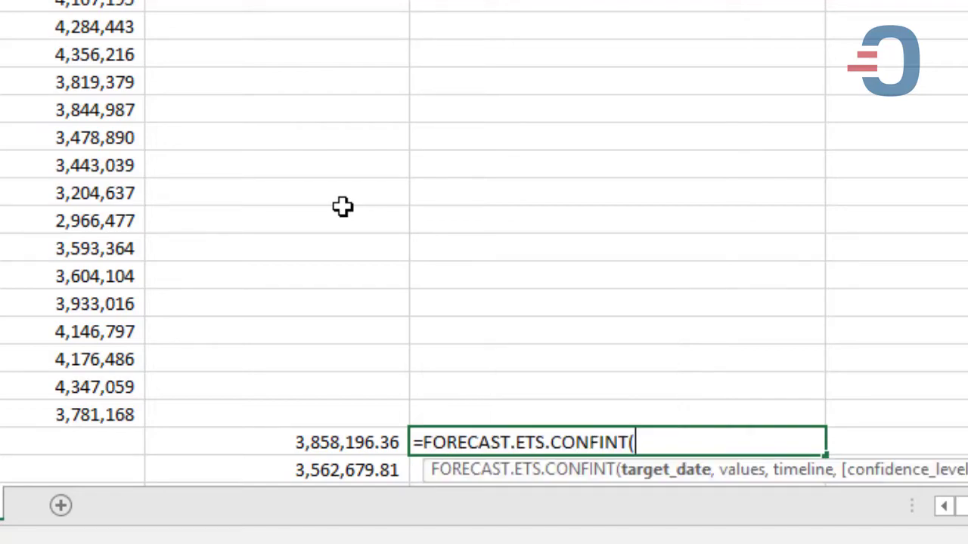
key("ctrl+a")
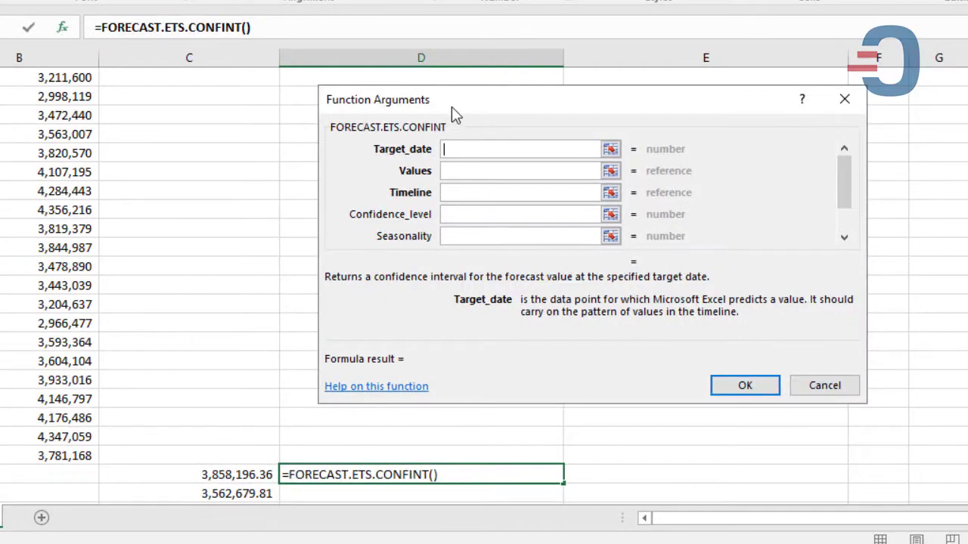
Step: Set target date A59 and values $B$2:$B$58 for the confidence interval
left_click_drag(452, 108, 516, 135)
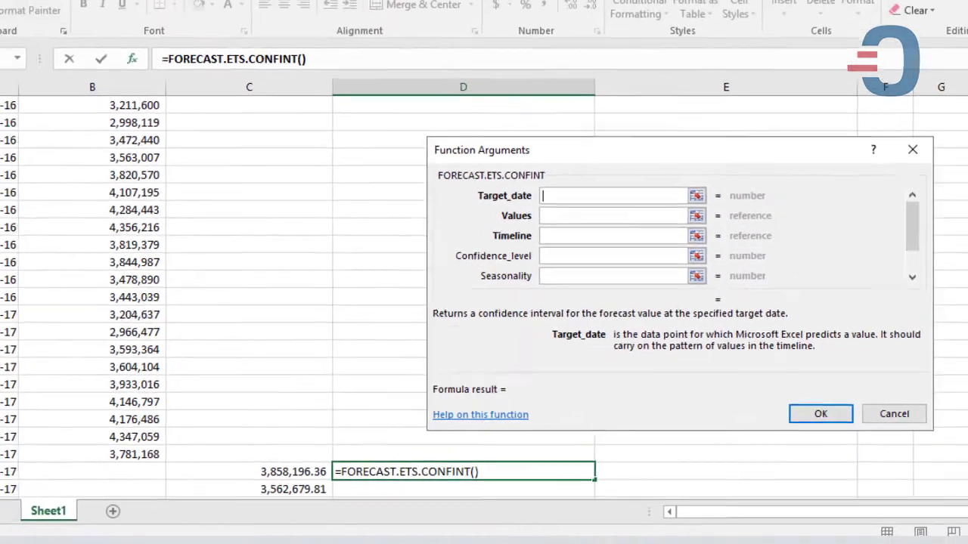
left_click(76, 469)
left_click(577, 230)
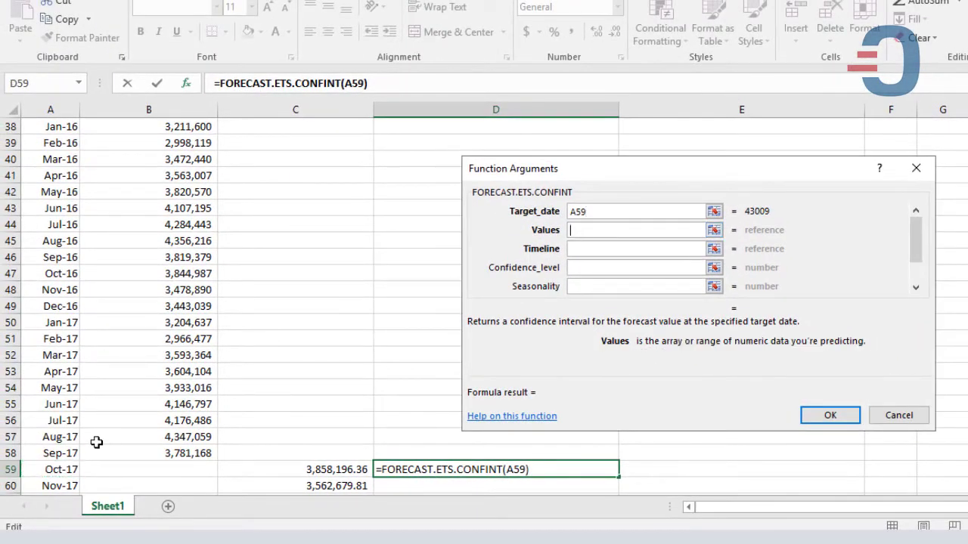
left_click(125, 455)
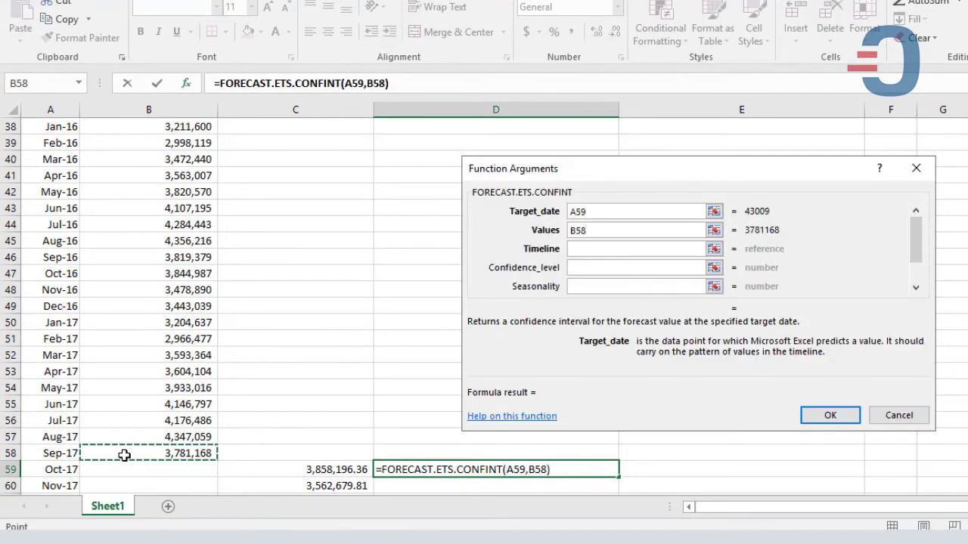
key("ctrl+shift+Up")
key("shift+Down")
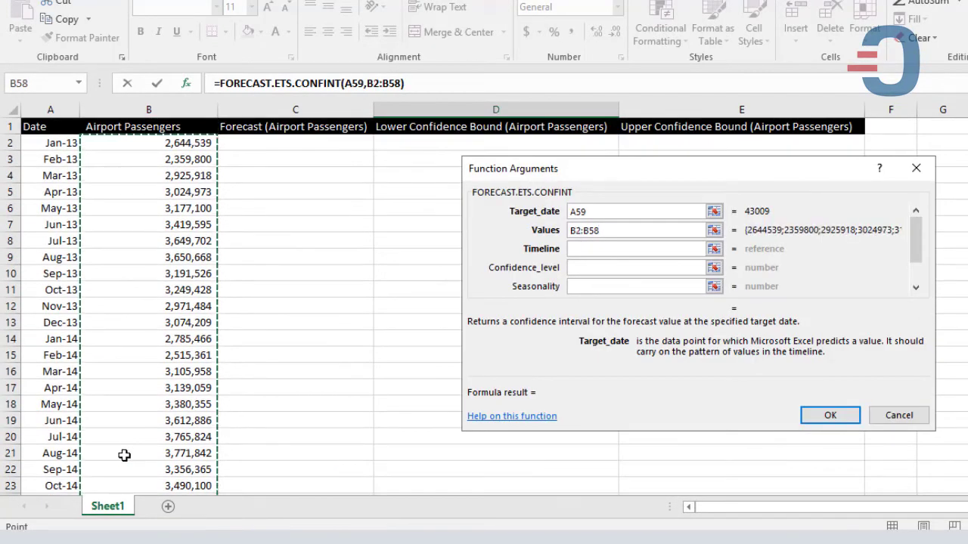
key("F4")
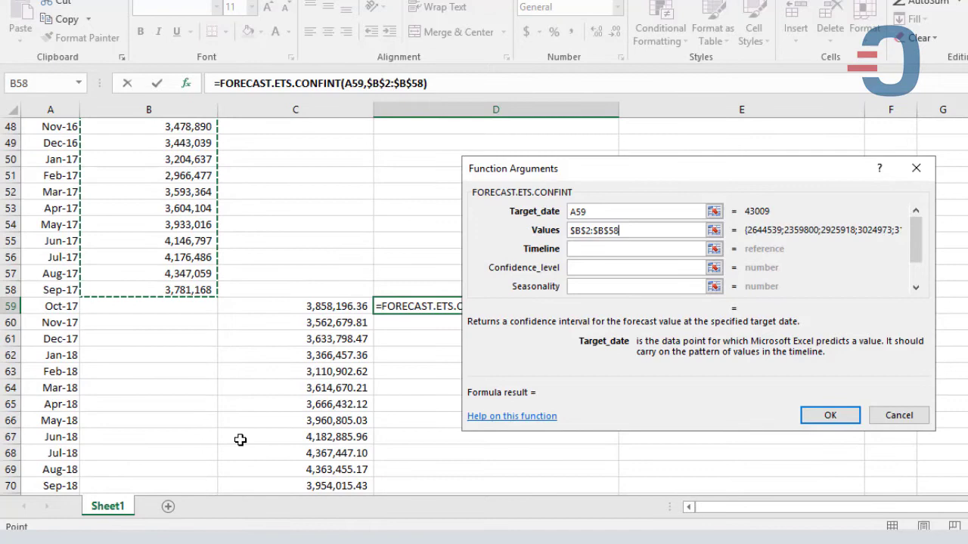
Step: Set the timeline to the absolute range $A$2:$A$58
left_click(605, 254)
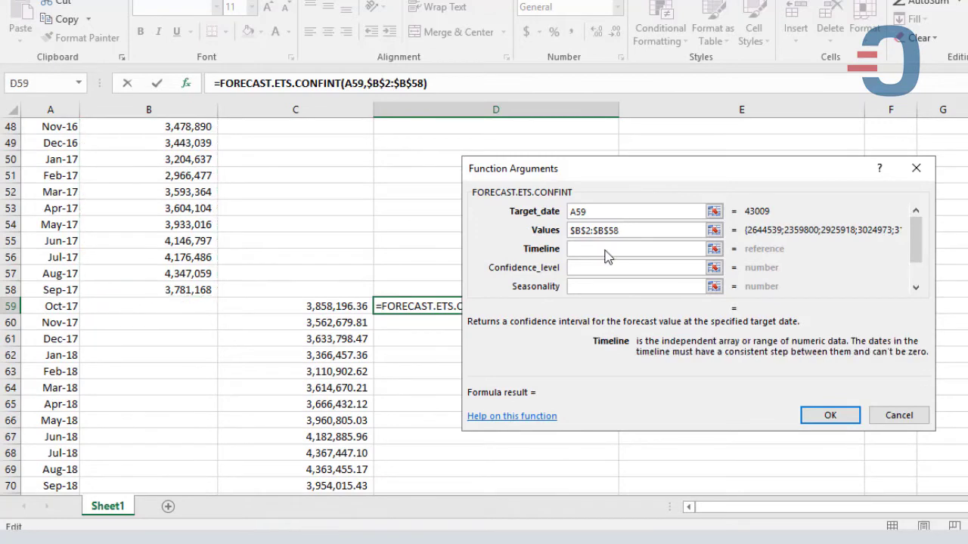
left_click(31, 295)
key("ctrl+shift+Up")
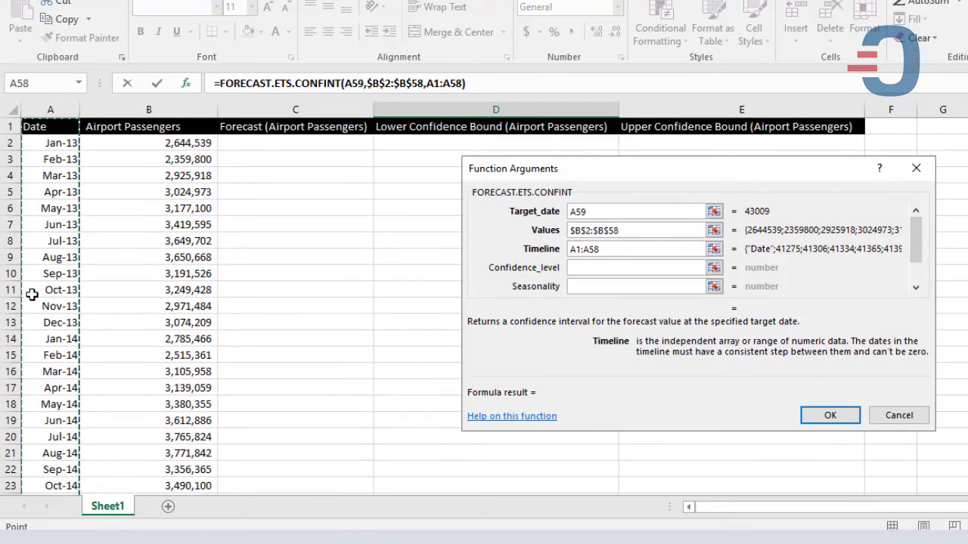
key("shift+Down")
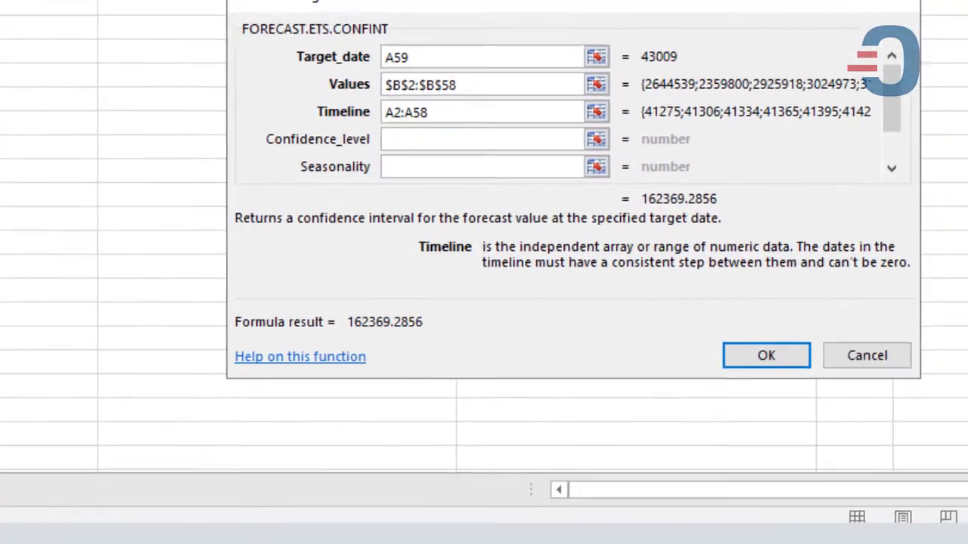
key("F4")
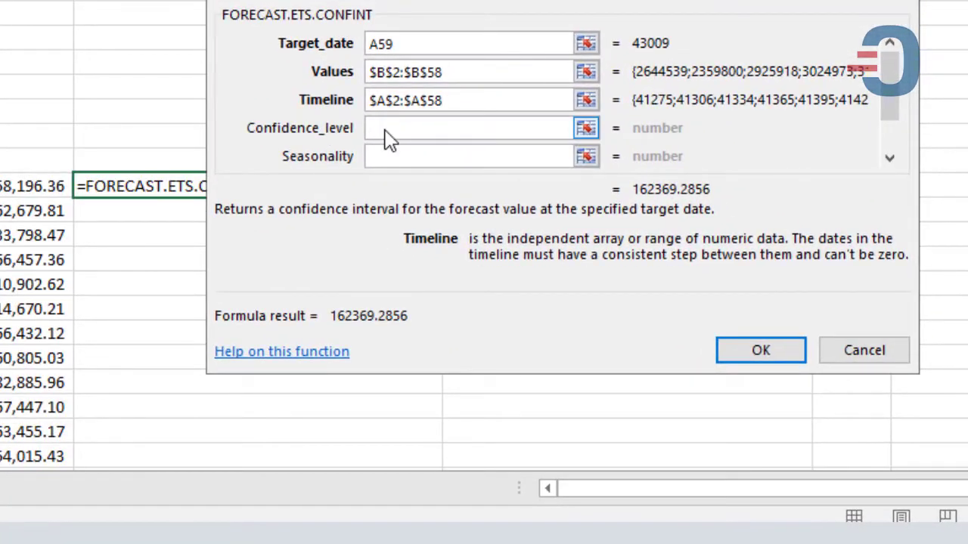
Step: Enter confidence level 0.95 and seasonality 1
left_click(387, 140)
type("0.95")
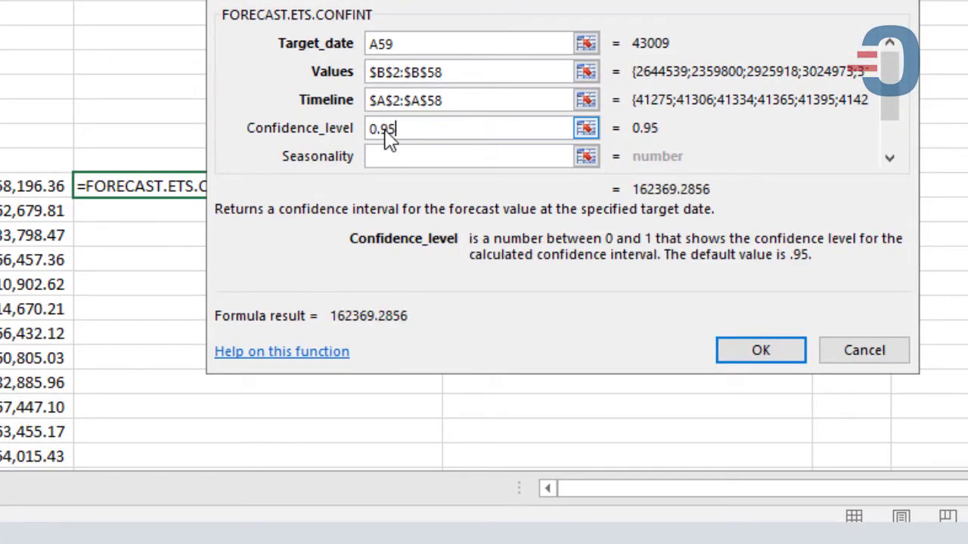
key("Tab")
type("1")
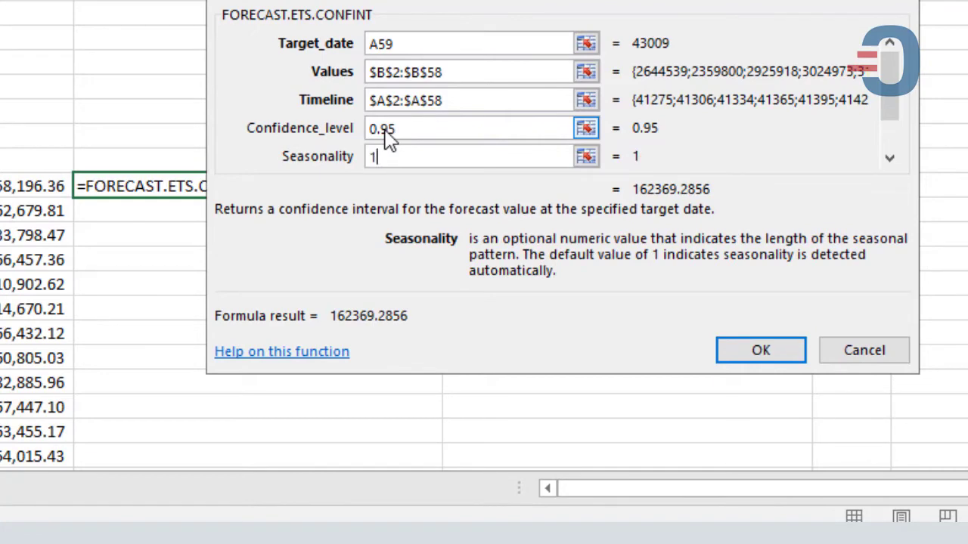
Step: Change D59 to =C59-FORECAST.ETS.CONFINT(...) to get the lower bound
left_click(763, 351)
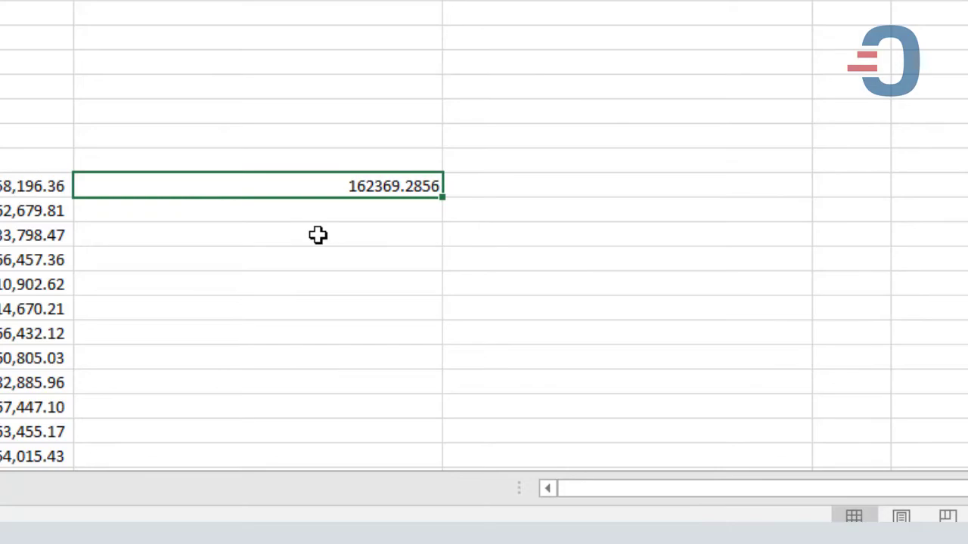
left_click(26, 188)
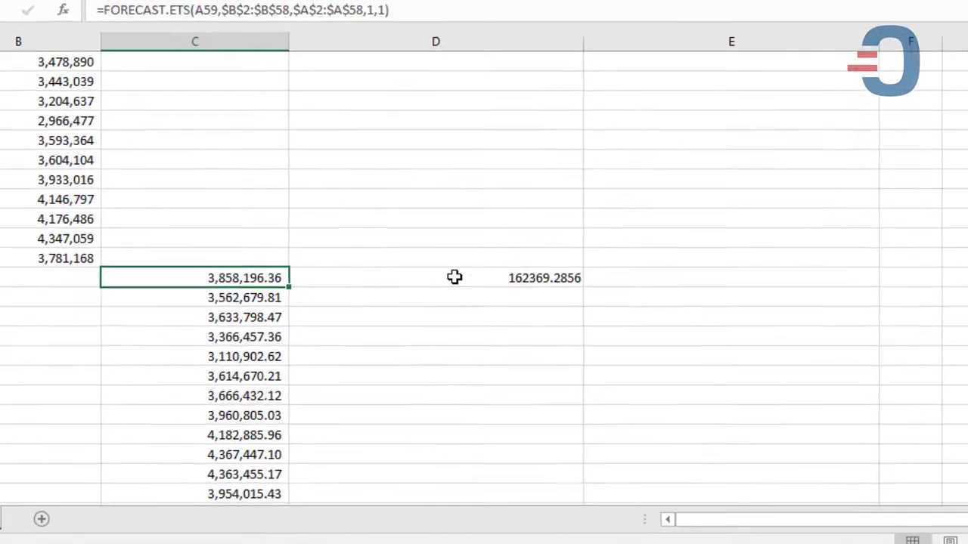
left_click(453, 278)
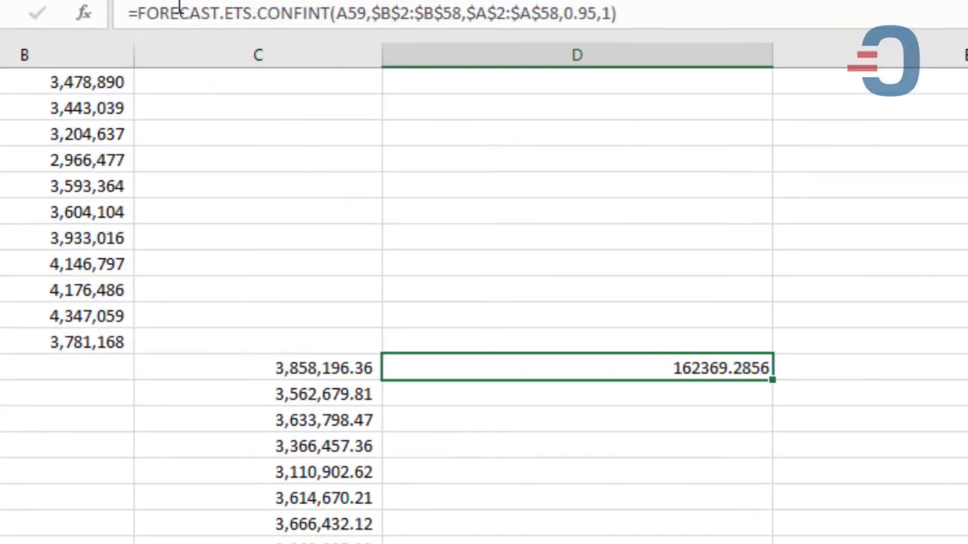
left_click(100, 10)
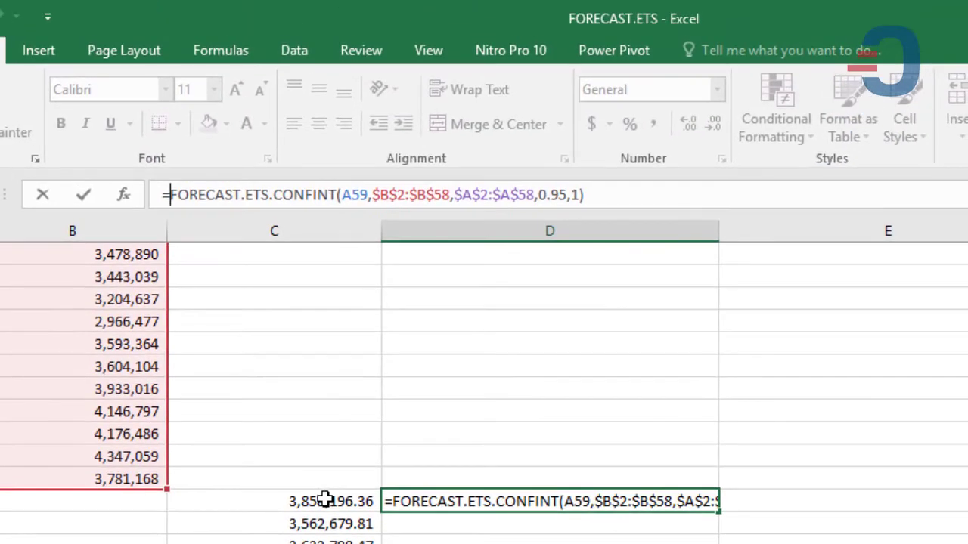
left_click(319, 397)
type("-")
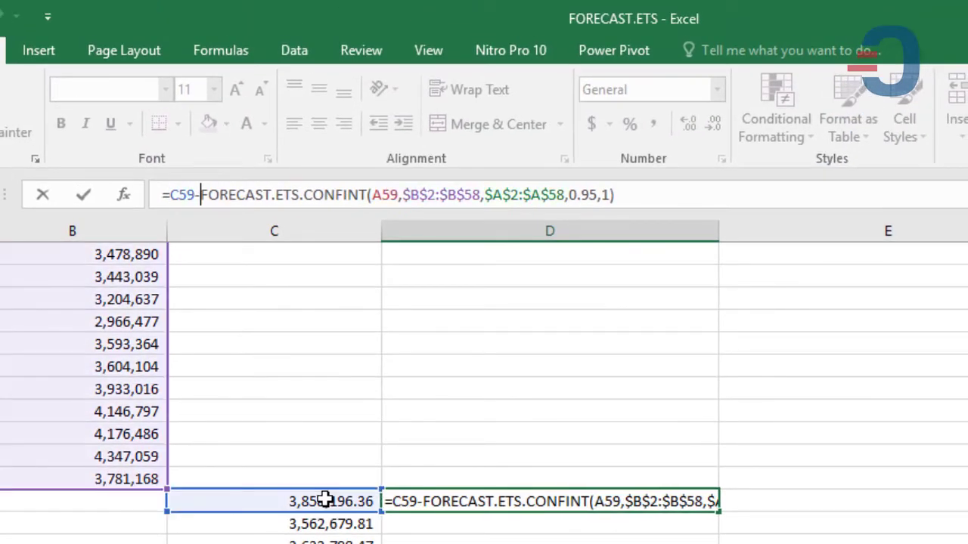
key("Return")
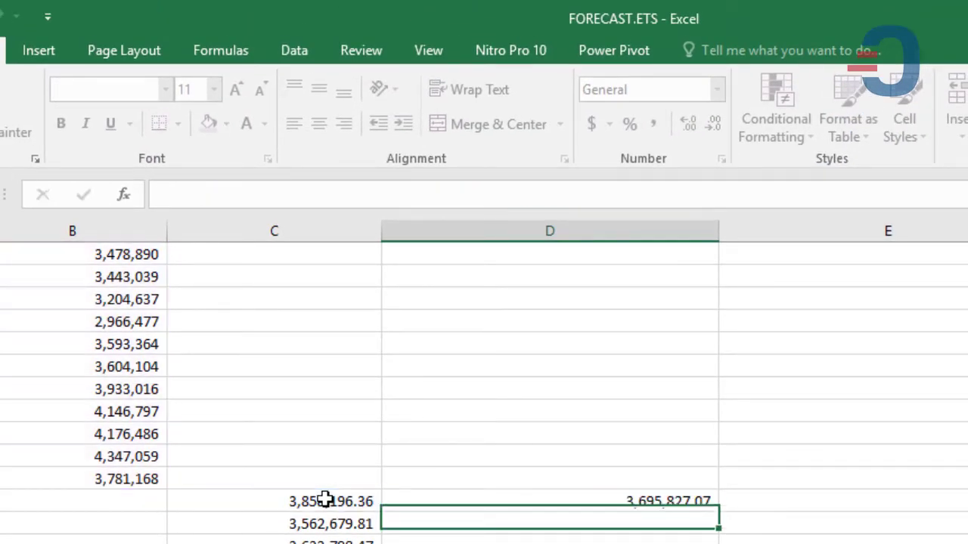
Step: Round the lower bound to whole numbers and fill it down column D
left_click(700, 500)
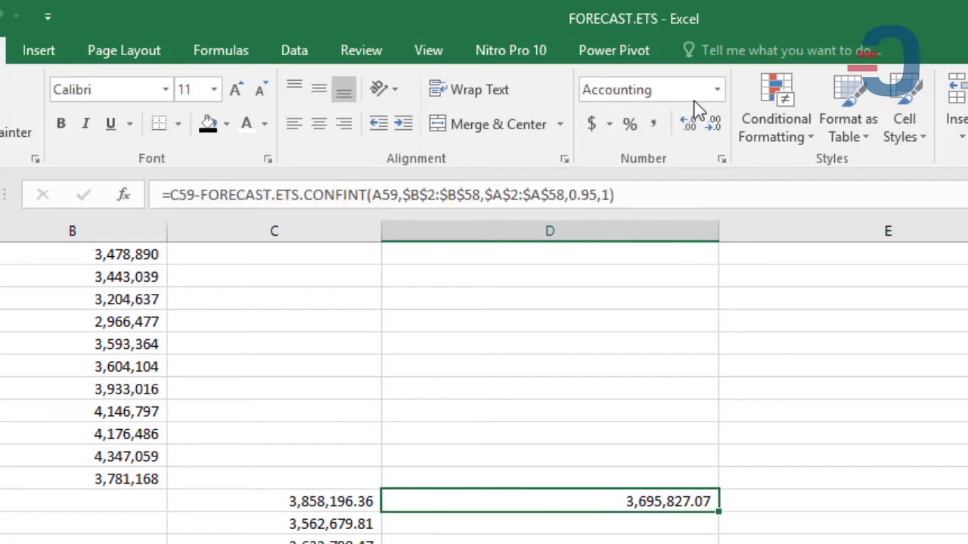
left_click(714, 124)
left_click(714, 124)
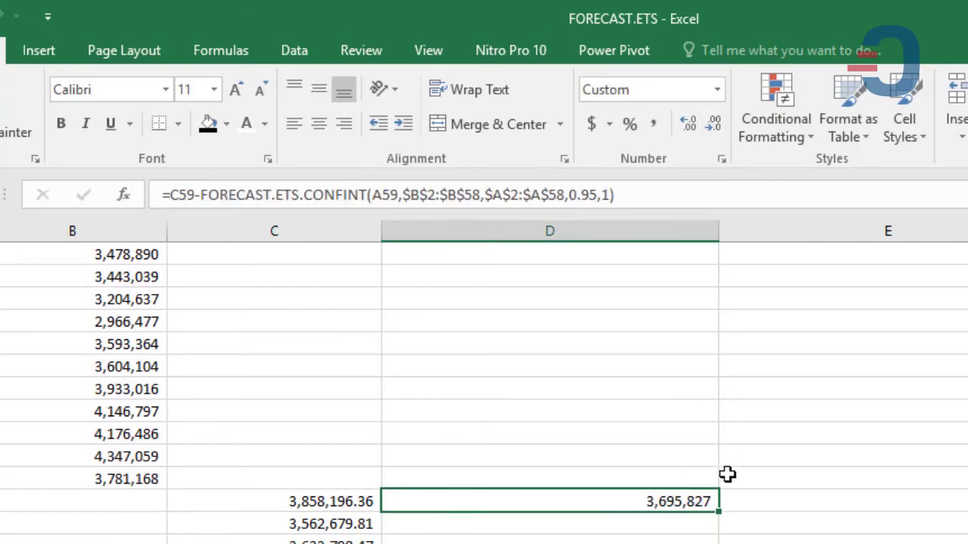
double_click(719, 512)
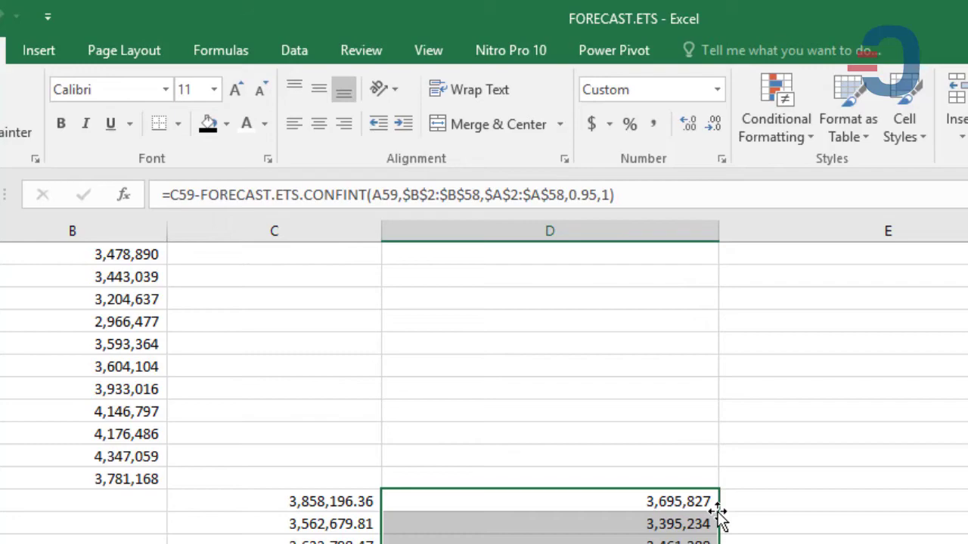
left_click(684, 501)
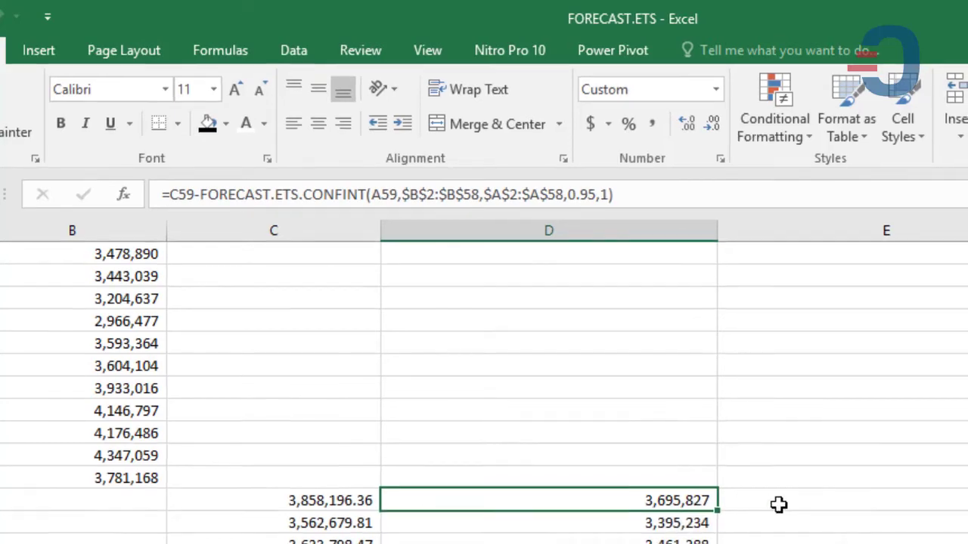
left_click(778, 505)
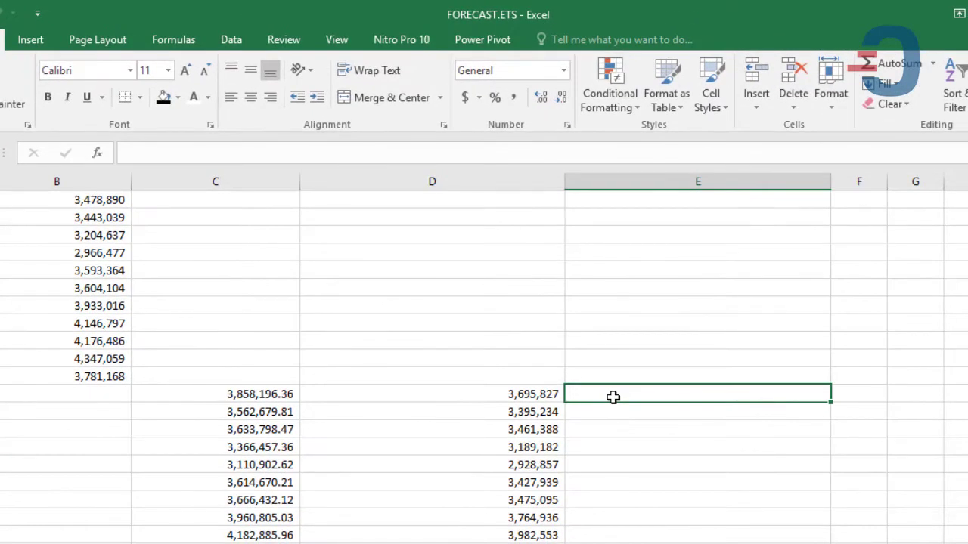
Step: Insert an empty FORECAST.ETS.CONFINT formula in E59 and open its arguments dialog
type("=fore")
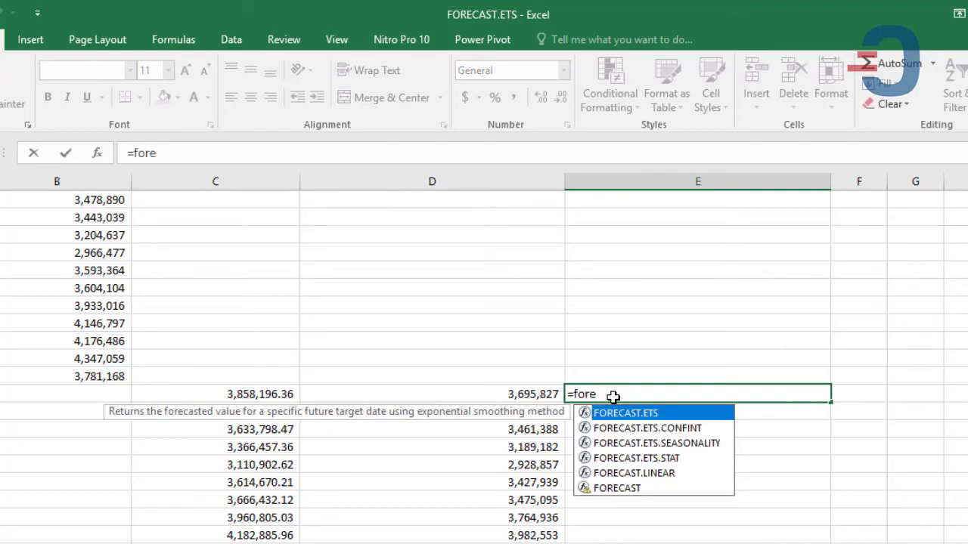
key("Down")
key("Tab")
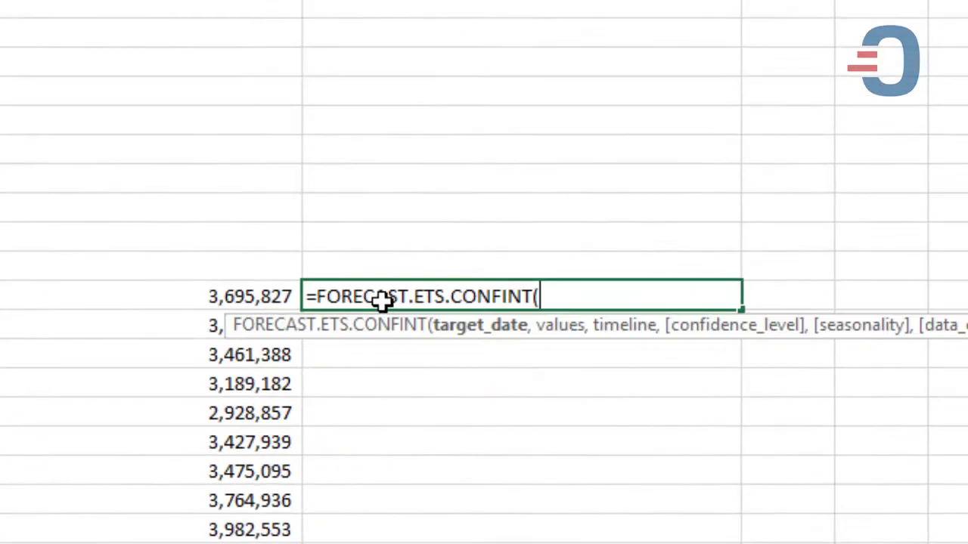
key("ctrl+a")
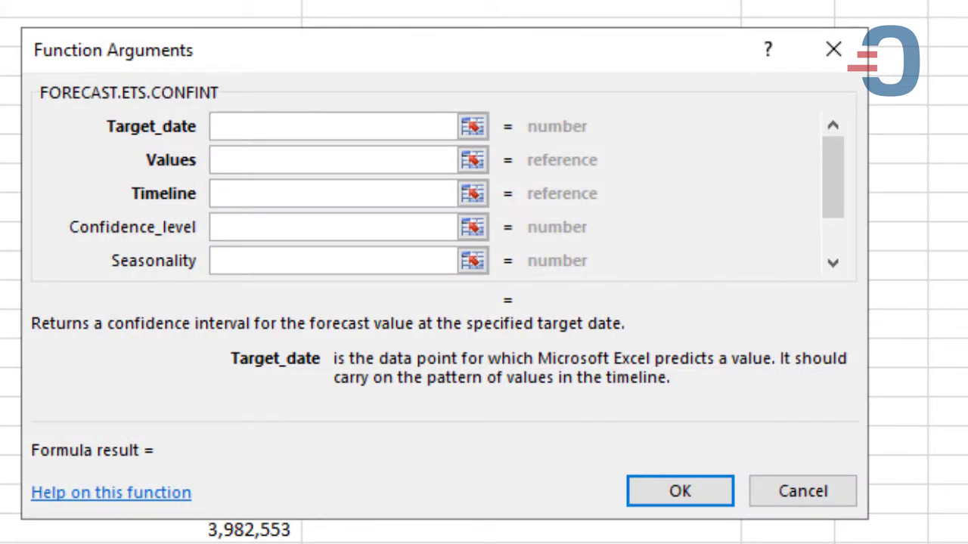
Step: Set target date A59 and values $B$2:$B$58
type("A59")
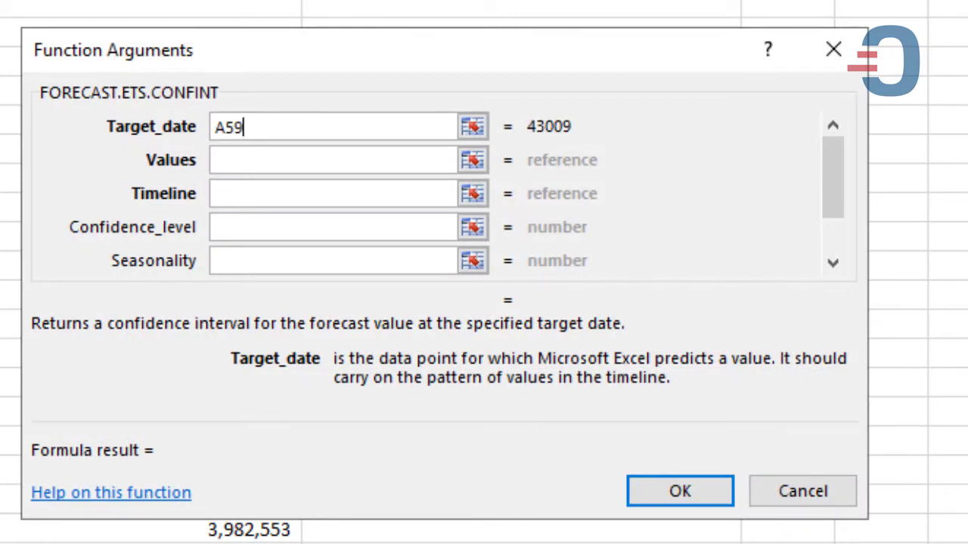
left_click(250, 167)
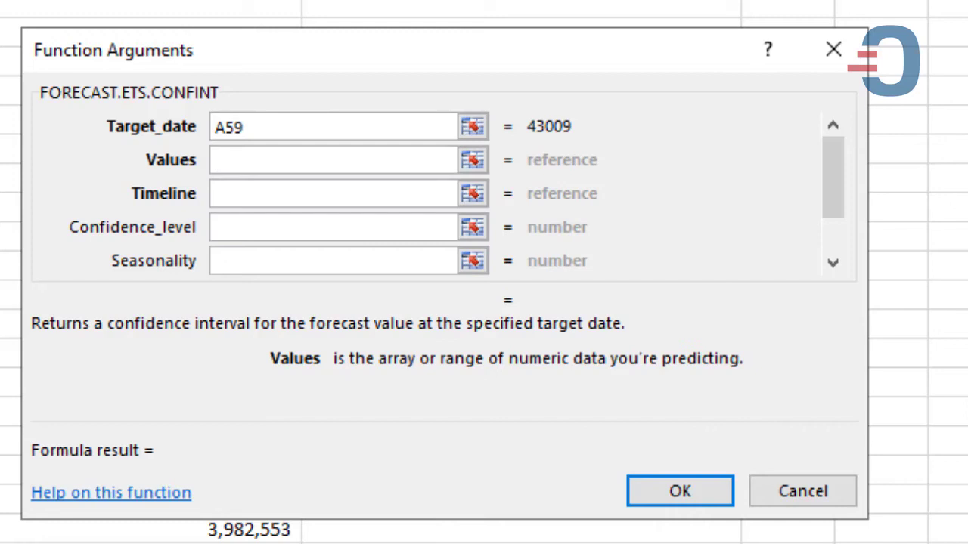
type("B58")
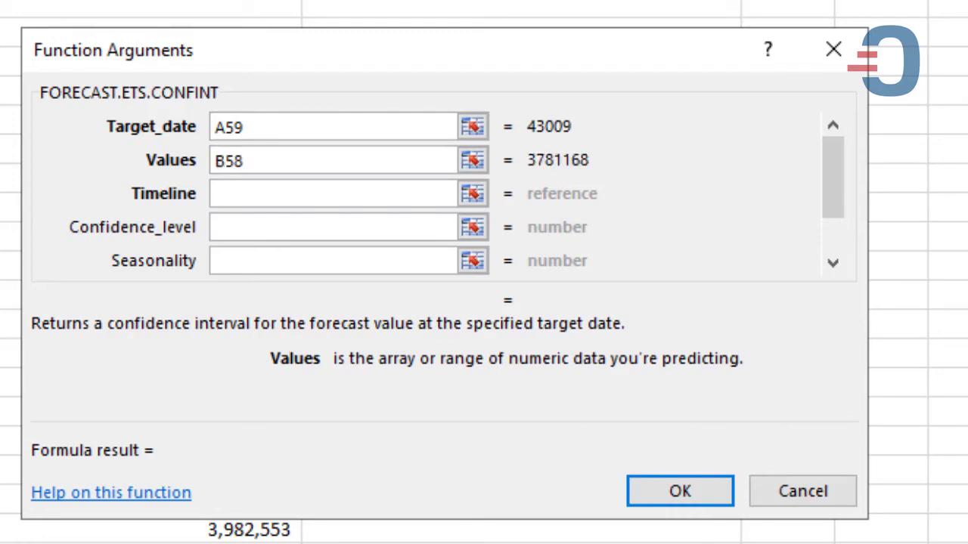
key("ctrl+shift+Up")
key("shift+Down")
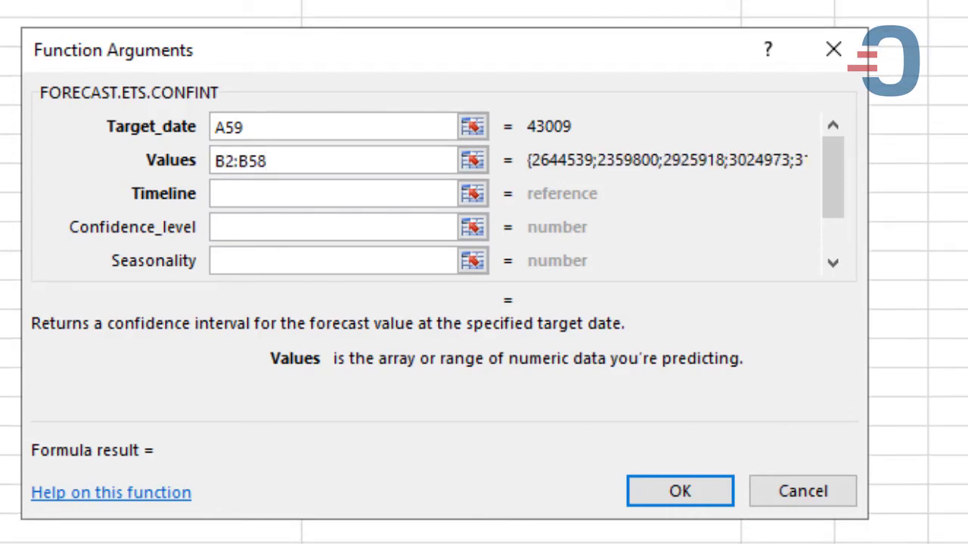
key("F4")
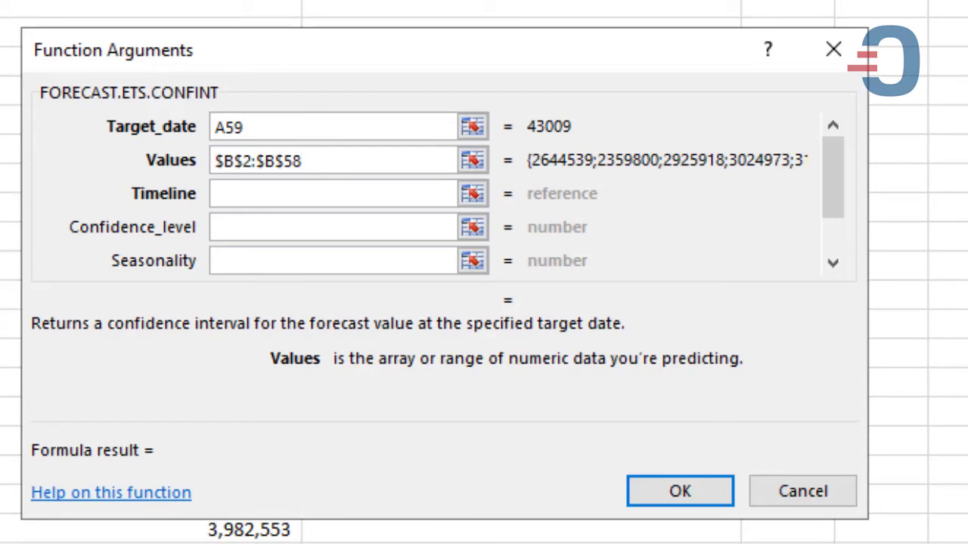
Step: Set the timeline to the absolute range $A$2:$A$58
left_click(252, 195)
type("A58")
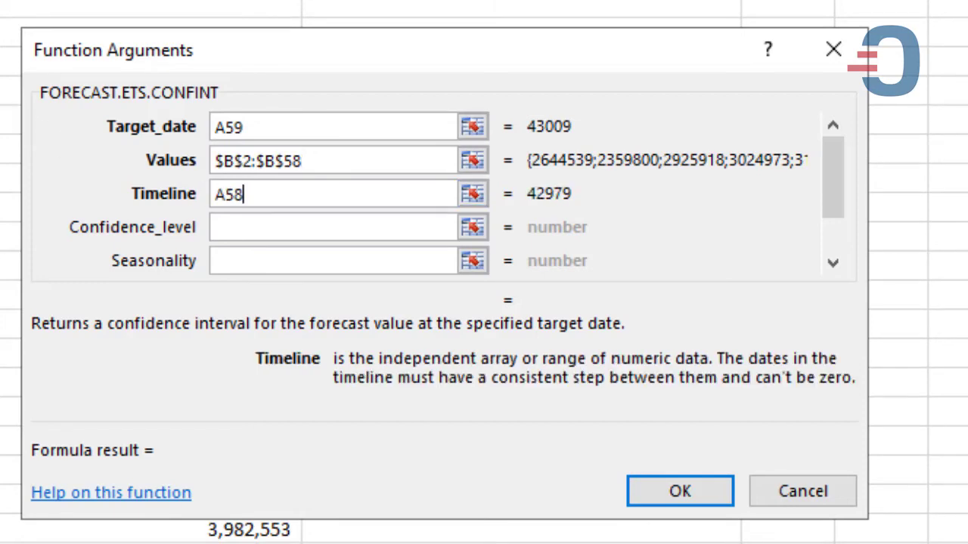
key("ctrl+shift+Up")
key("shift+Down")
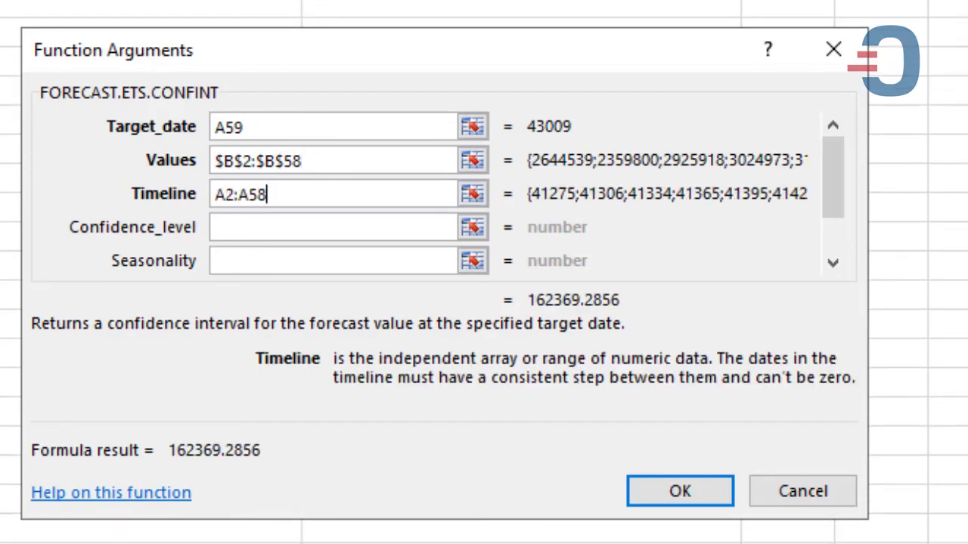
key("F4")
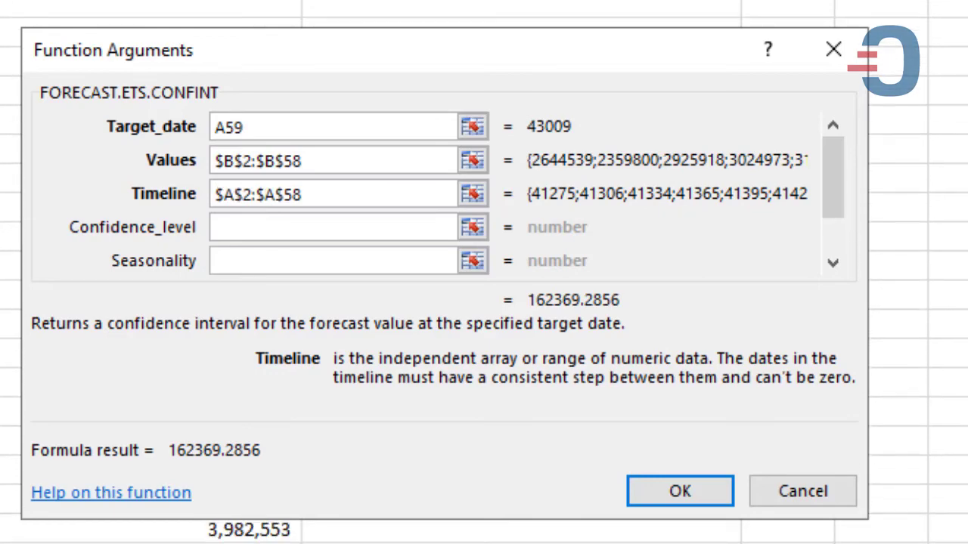
Step: Enter confidence 0.95 and seasonality 1, then confirm the formula
left_click(227, 227)
type("0.95")
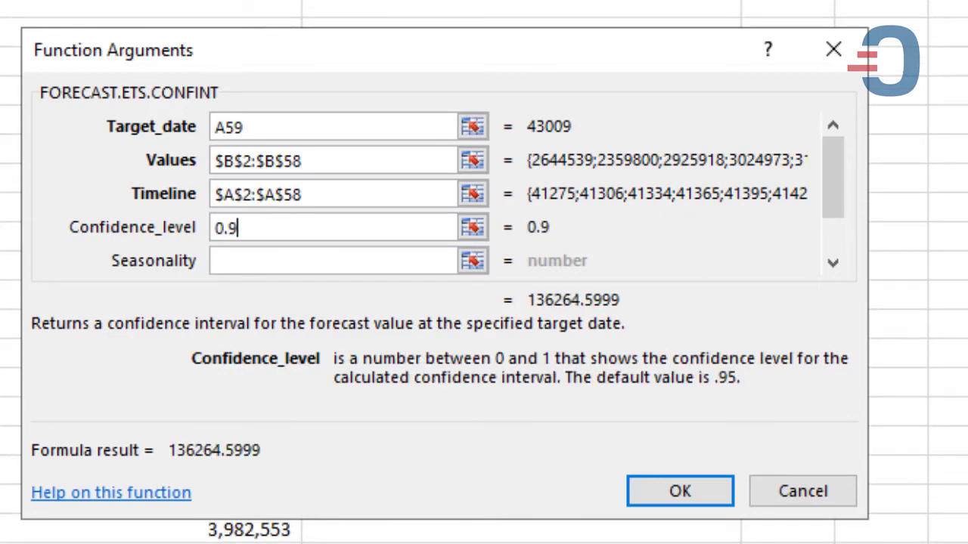
left_click(219, 261)
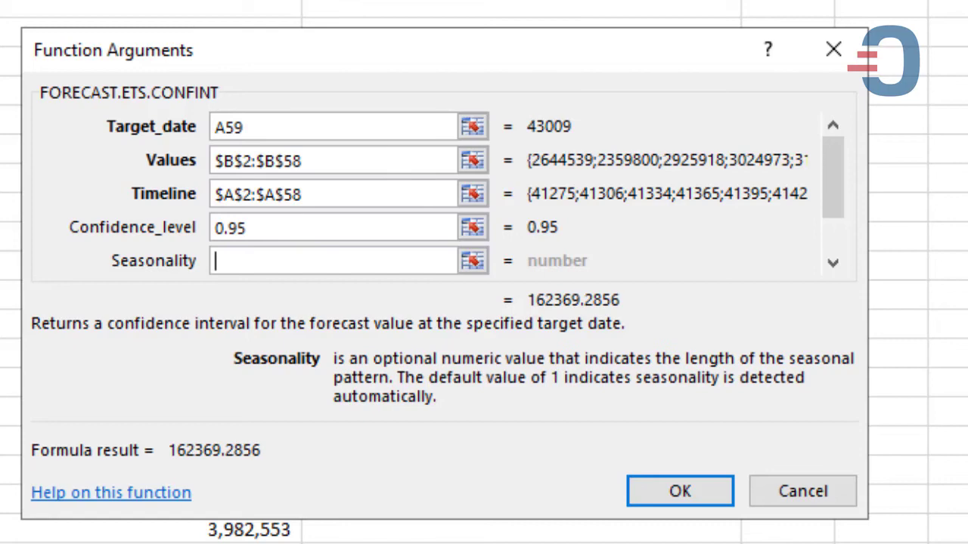
type("1")
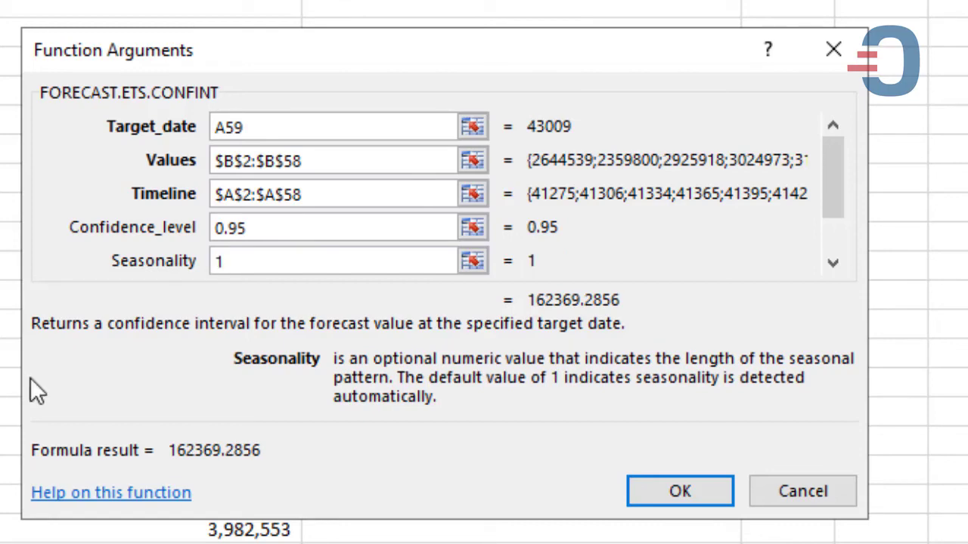
left_click(677, 493)
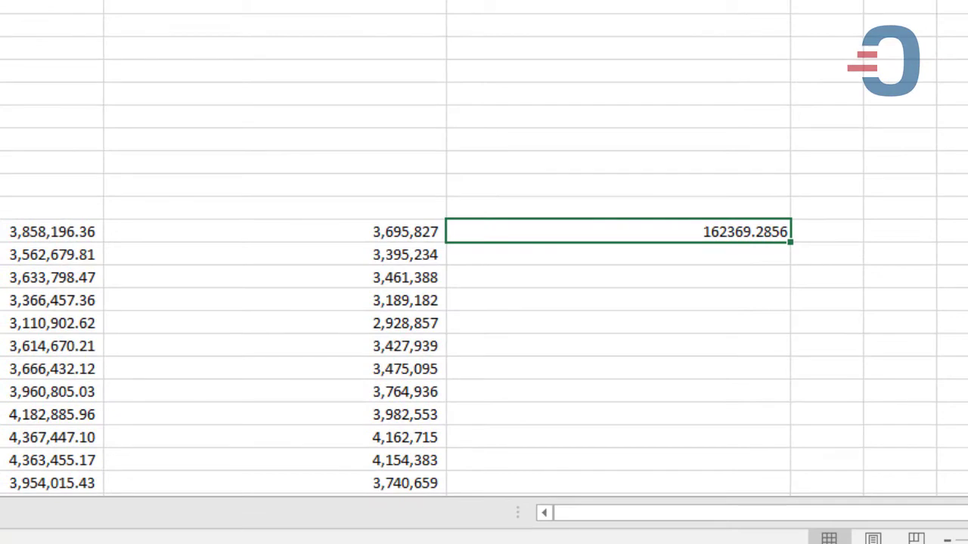
Step: Round E59 and change it to =C59+FORECAST.ETS.CONFINT(...) for the upper bound
left_click(605, 1)
left_click(605, 2)
left_click(605, 2)
left_click(605, 1)
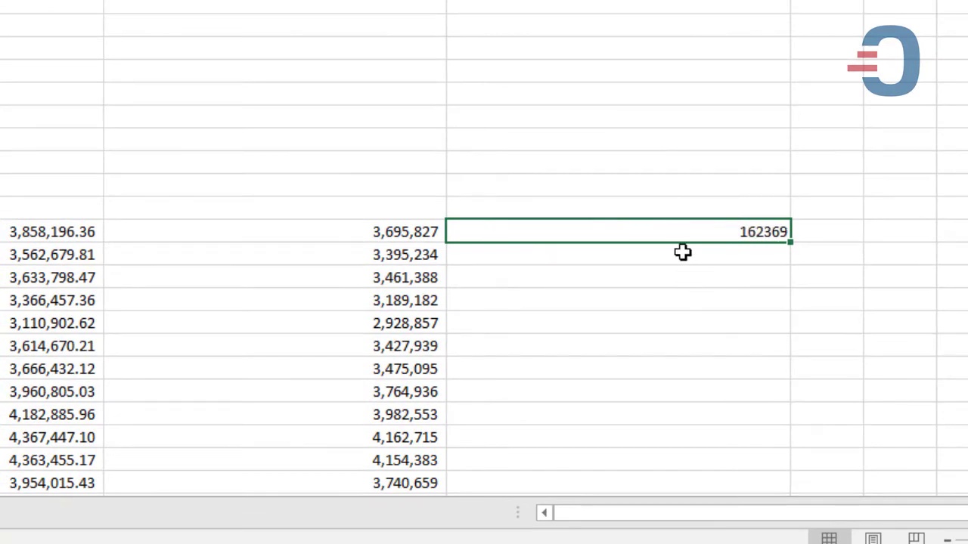
key("F2")
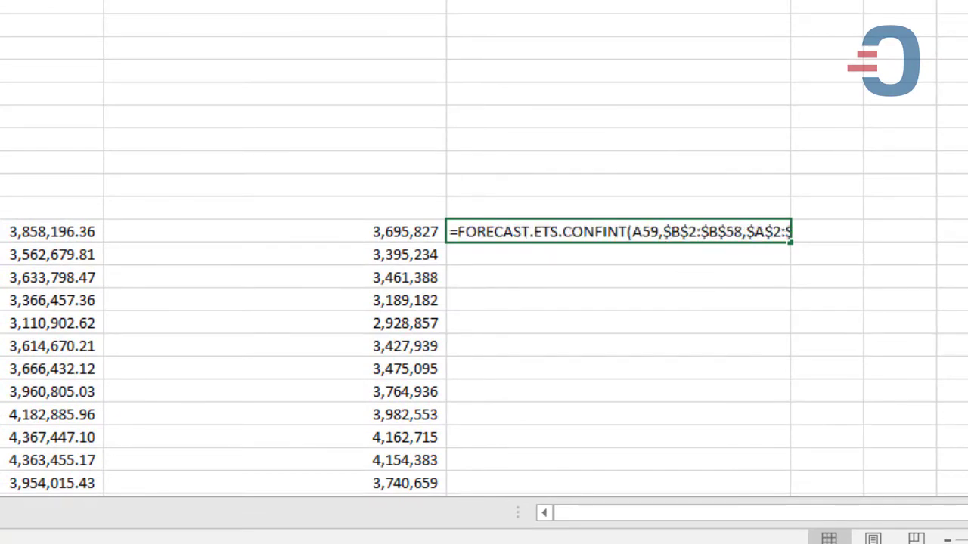
left_click(15, 231)
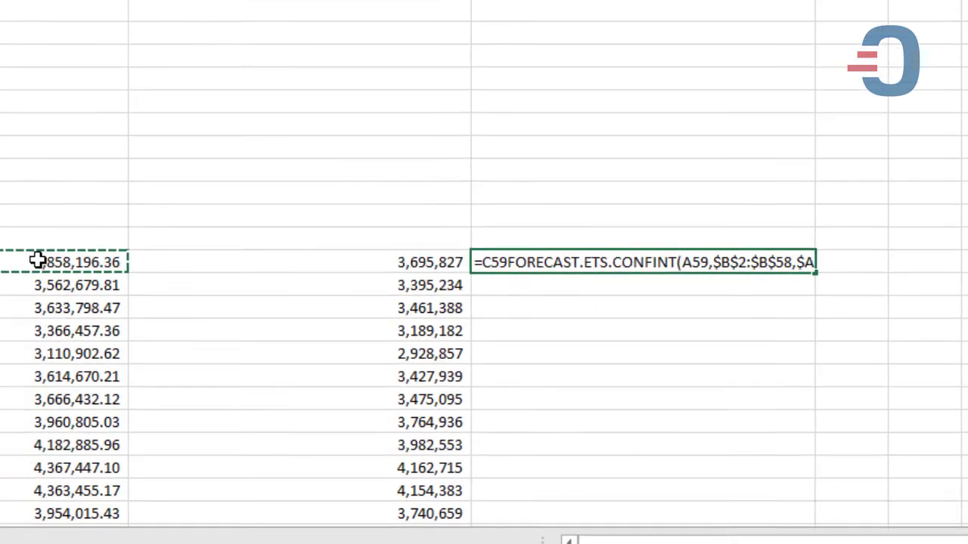
type("+")
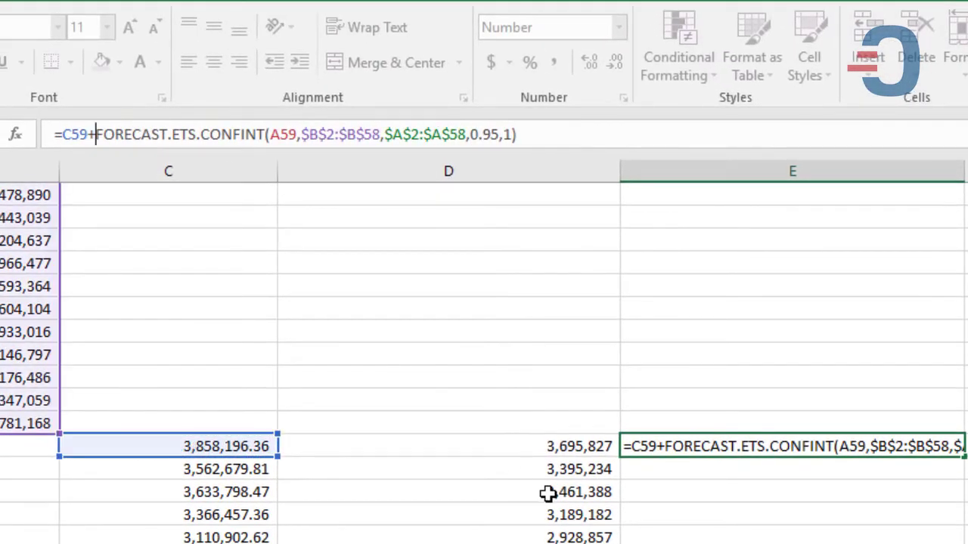
key("Return")
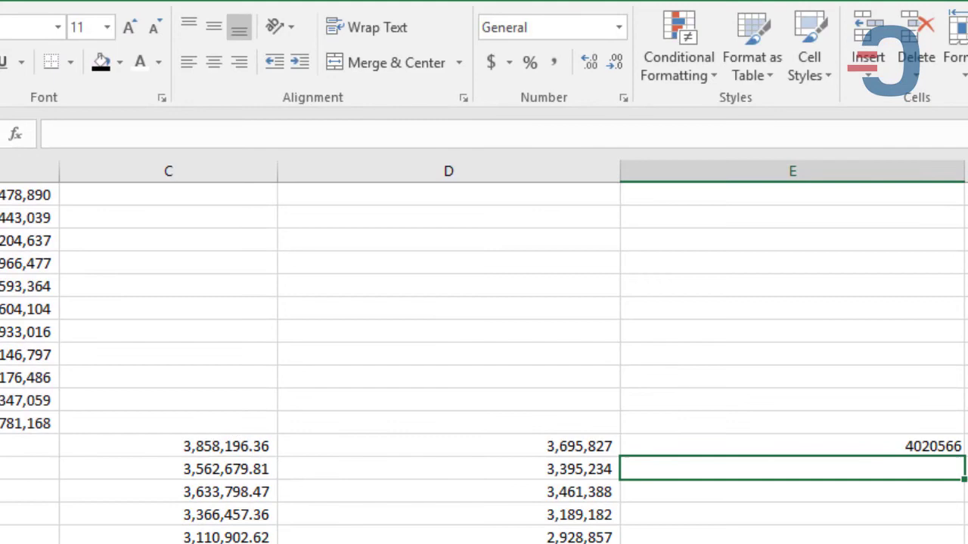
Step: Fill the upper bound down column E with Comma Style and no decimals
left_click(954, 446)
double_click(957, 453)
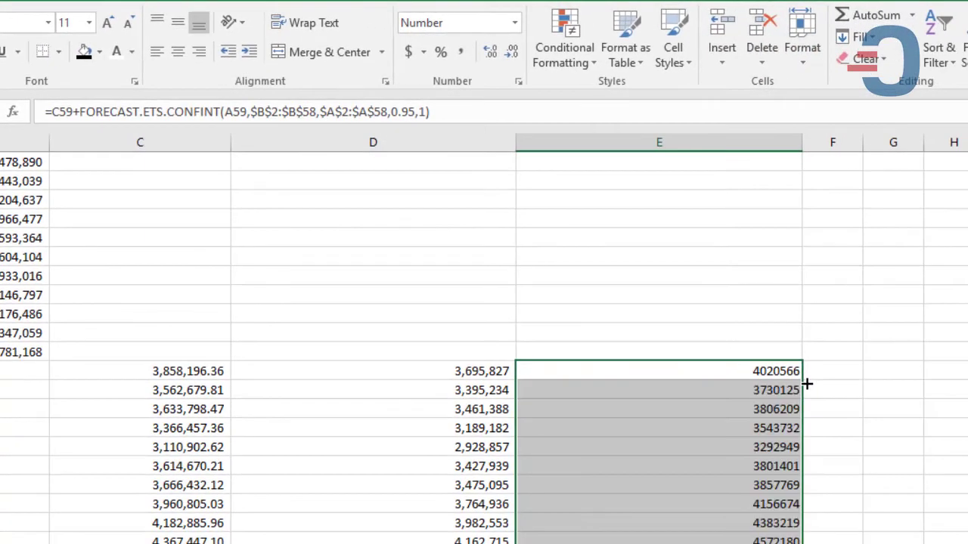
left_click(457, 52)
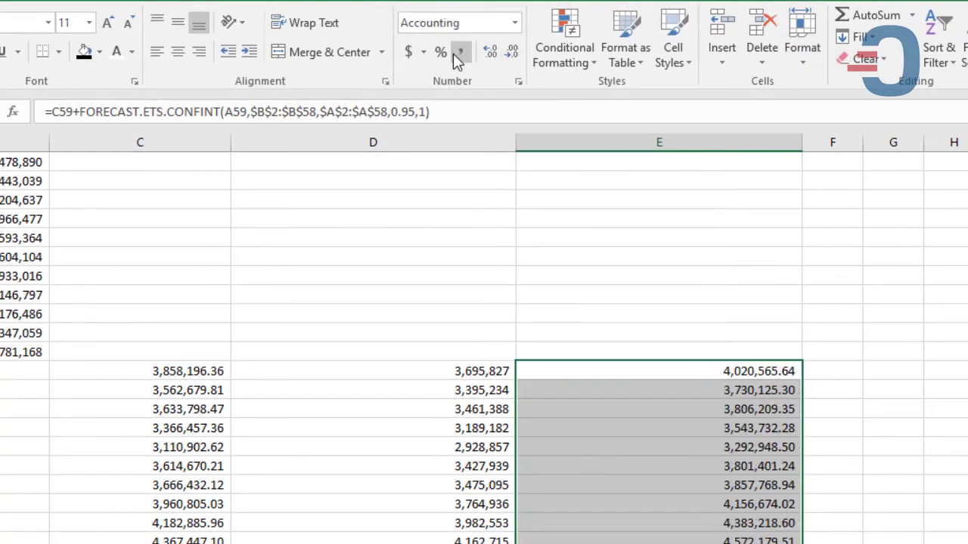
left_click(514, 50)
left_click(514, 50)
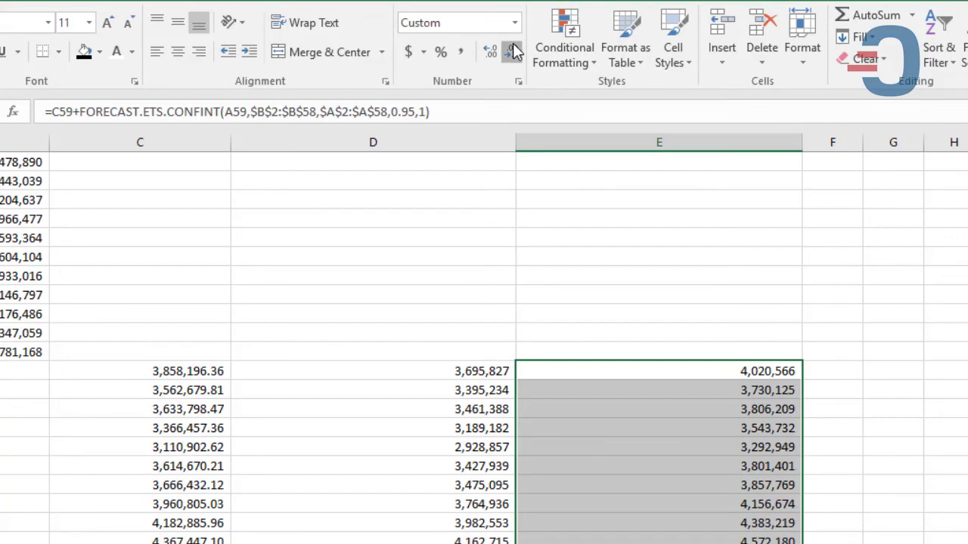
left_click(459, 369)
left_click(710, 389)
left_click(160, 386)
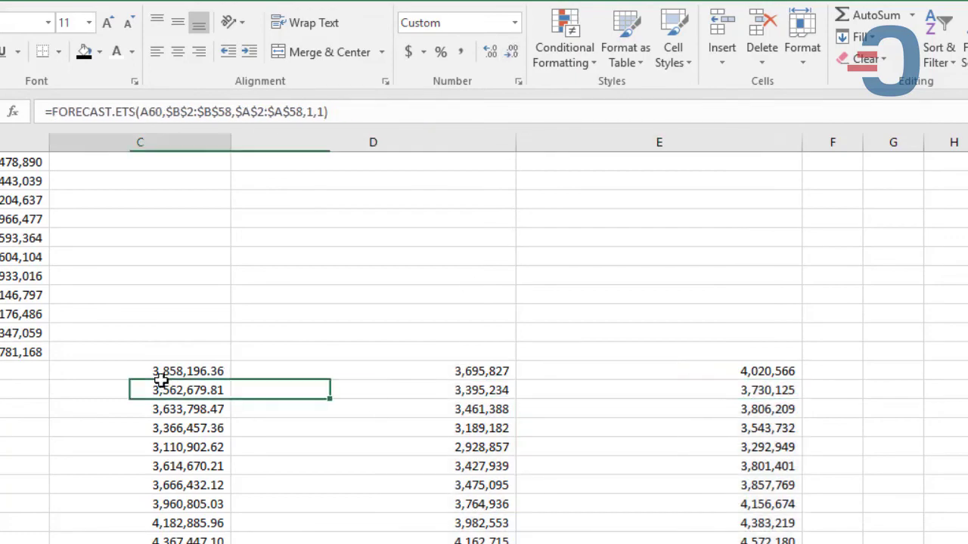
key("Left")
key("Up")
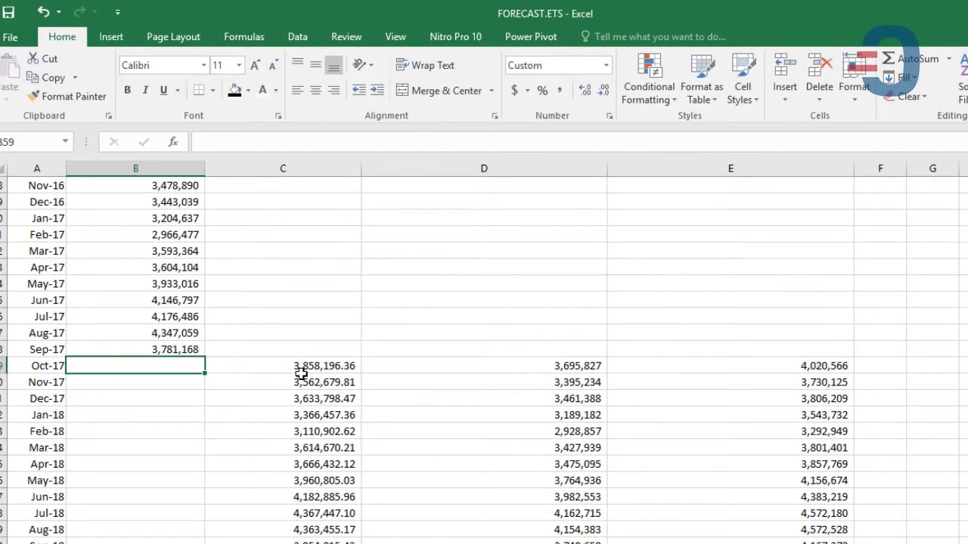
key("ctrl+Up")
key("Right")
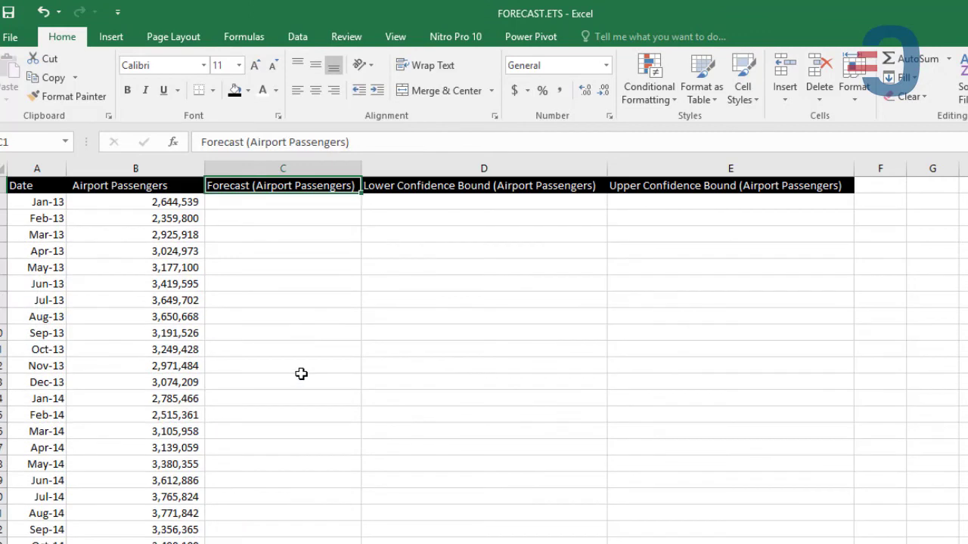
key("Right")
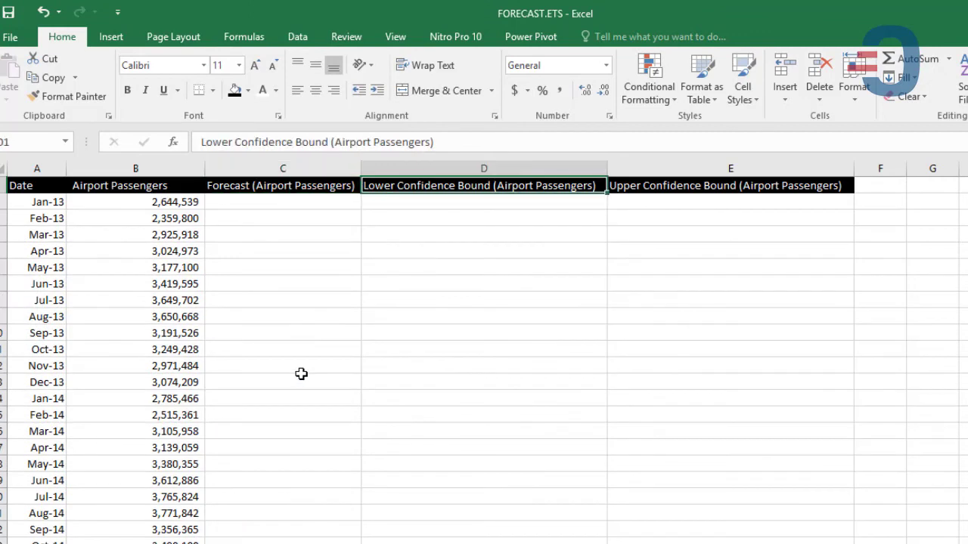
key("Right")
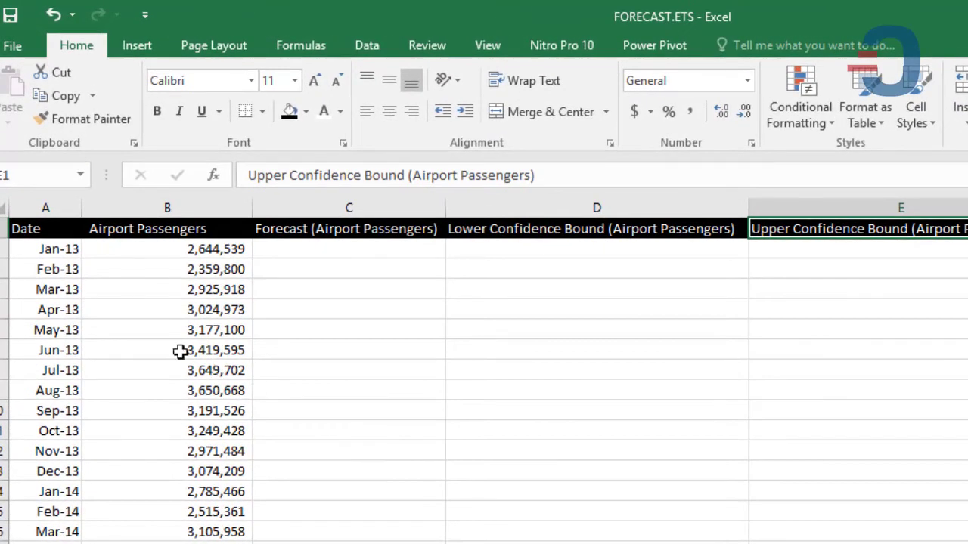
left_click(50, 232)
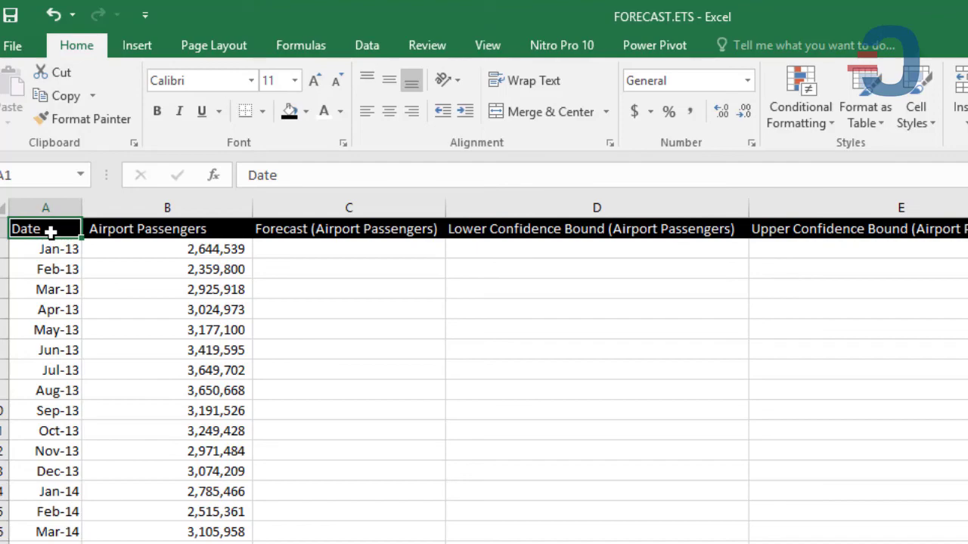